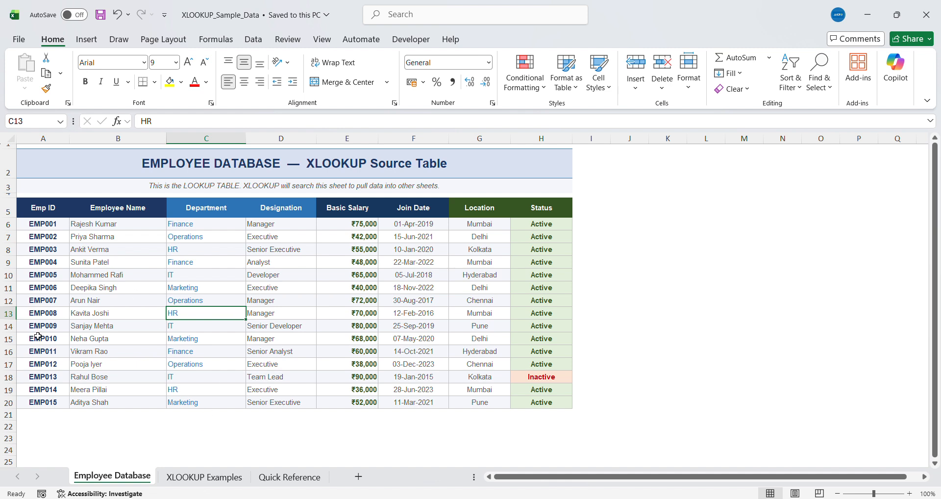
Review the employee IDs, departments and salaries in the source table on the Employee Database sheet
{"action": "left_click", "coordinate": [41, 287]}
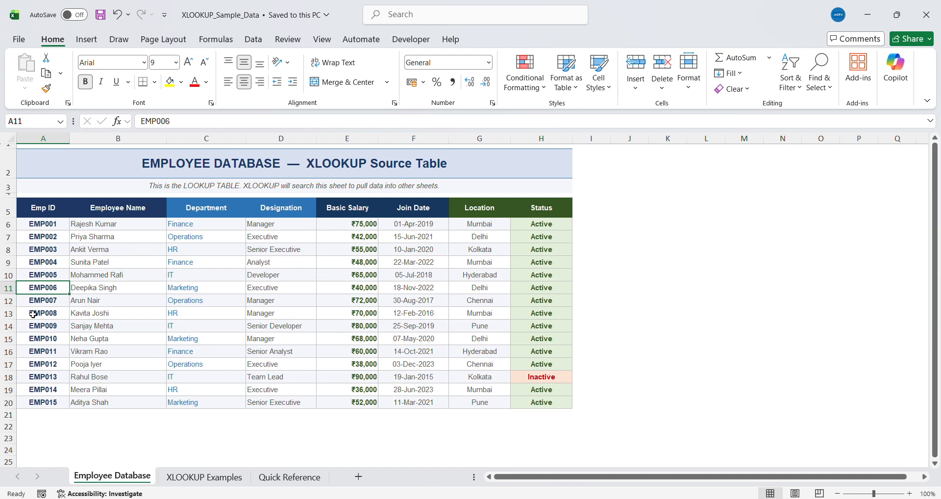
{"action": "left_click", "coordinate": [48, 327]}
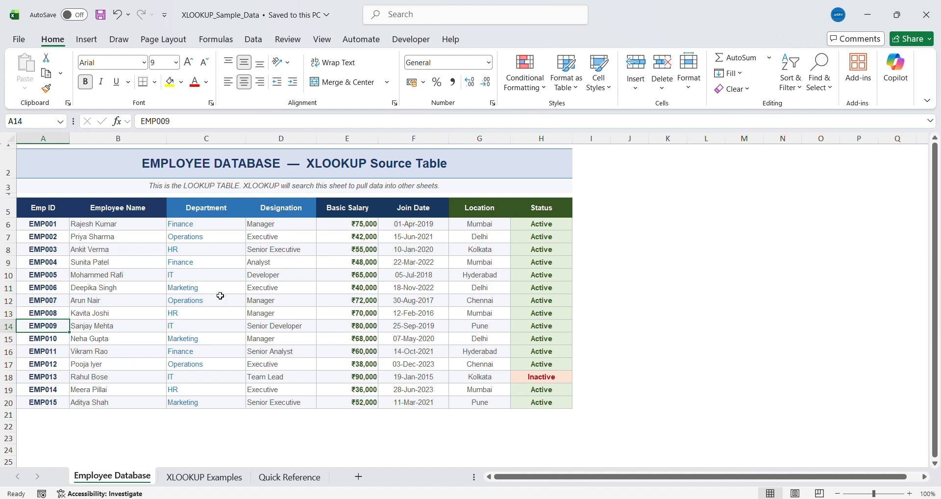
{"action": "left_click", "coordinate": [362, 297]}
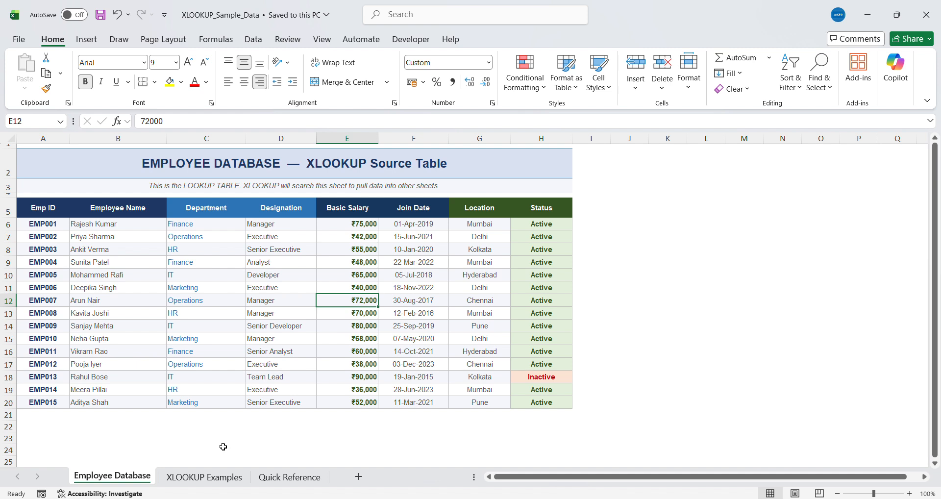
{"action": "left_click", "coordinate": [204, 477]}
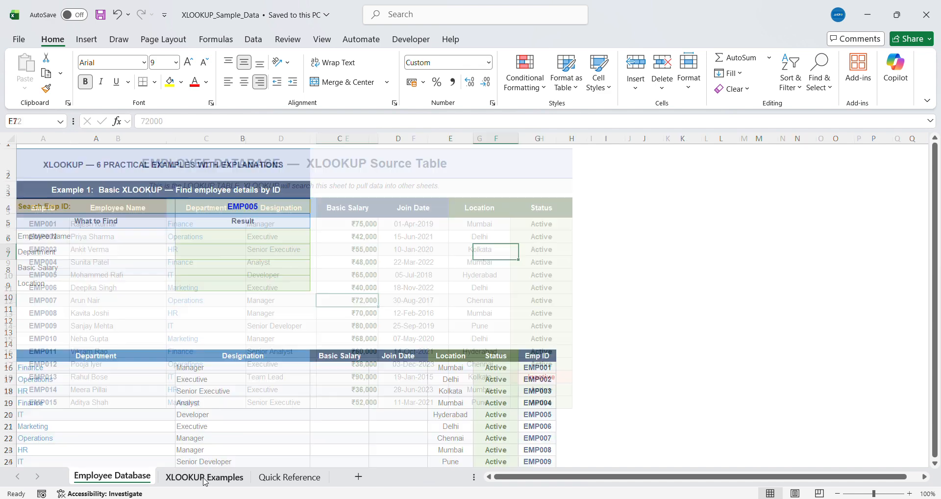
{"action": "left_click", "coordinate": [132, 478]}
{"action": "left_click", "coordinate": [173, 275]}
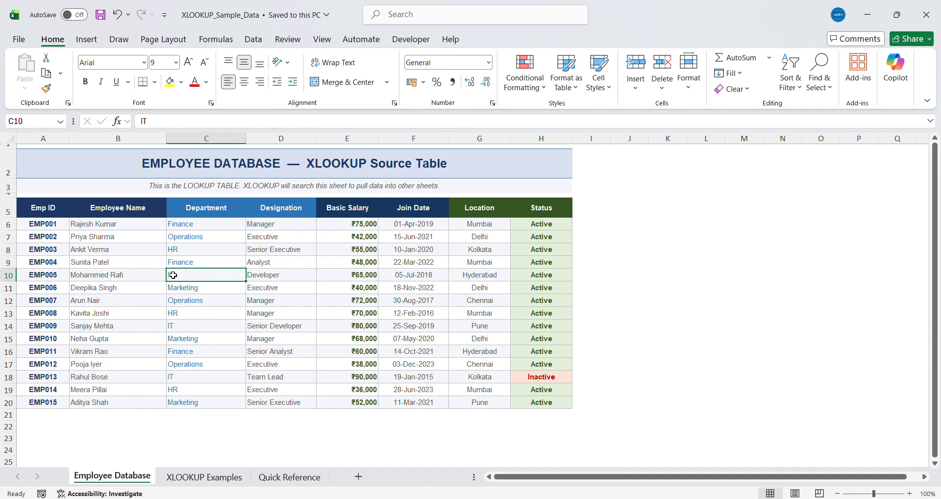
Examine the search ID in B4 and the details to find in A6:A9 on the XLOOKUP Examples sheet
{"action": "left_click", "coordinate": [215, 485]}
{"action": "left_click", "coordinate": [363, 254]}
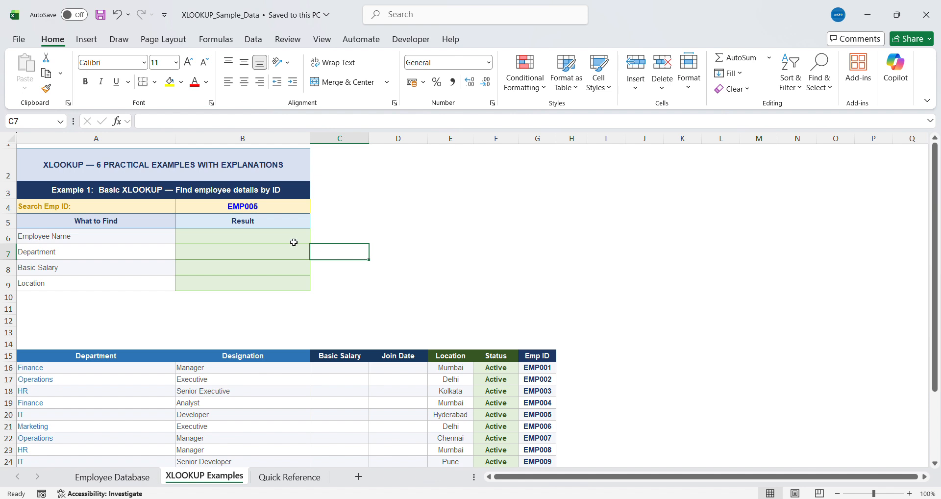
{"action": "left_click", "coordinate": [238, 204]}
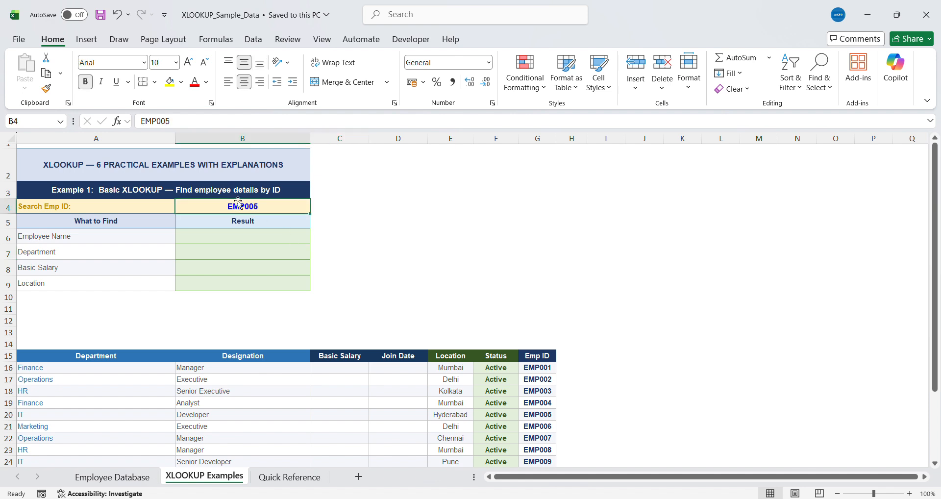
{"action": "left_click", "coordinate": [228, 241]}
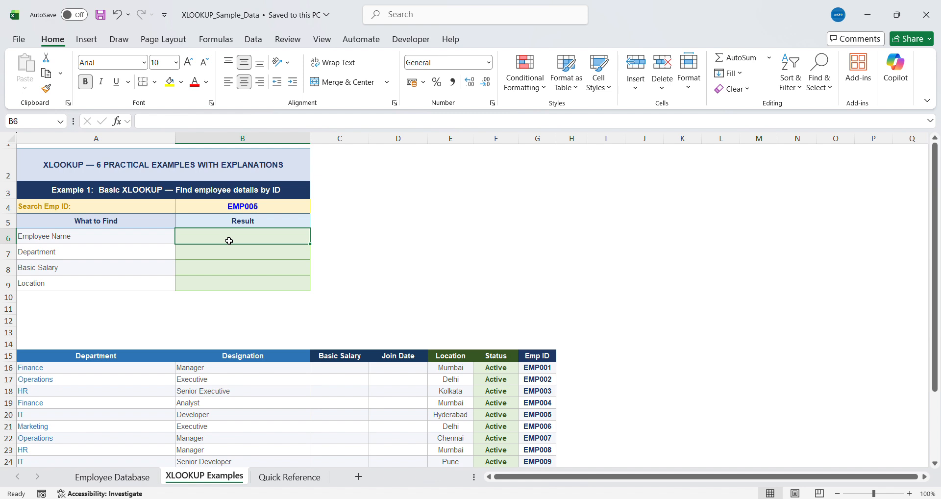
{"action": "key", "text": "Left"}
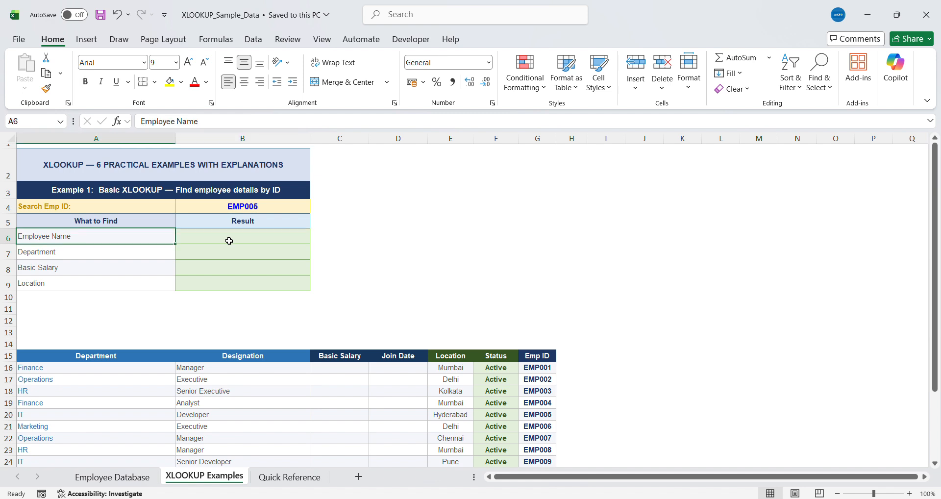
{"action": "key", "text": "shift+Down"}
{"action": "key", "text": "shift+Down"}
{"action": "key", "text": "shift+Down"}
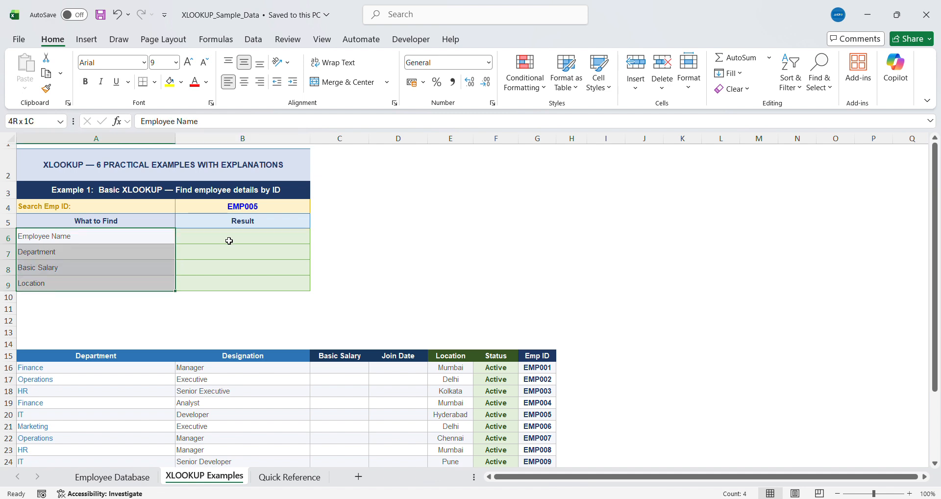
{"action": "left_click", "coordinate": [229, 241]}
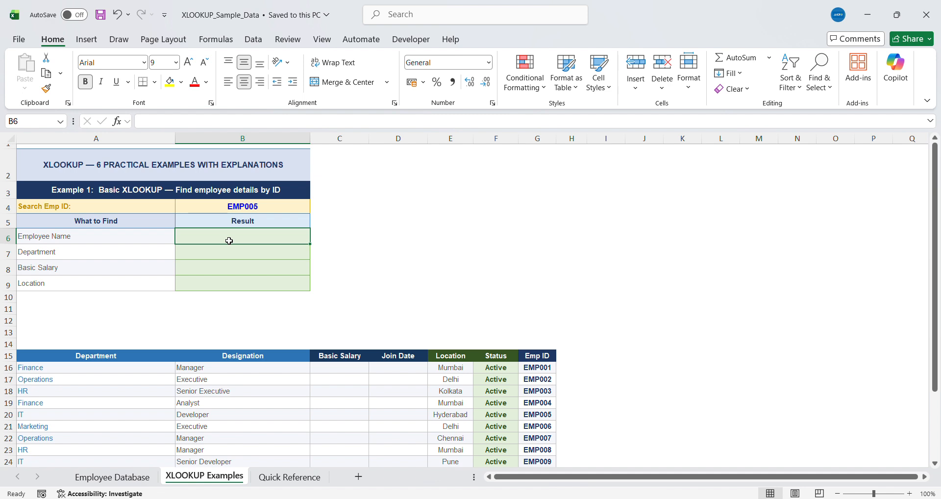
{"action": "left_click", "coordinate": [270, 203]}
{"action": "left_click", "coordinate": [131, 236]}
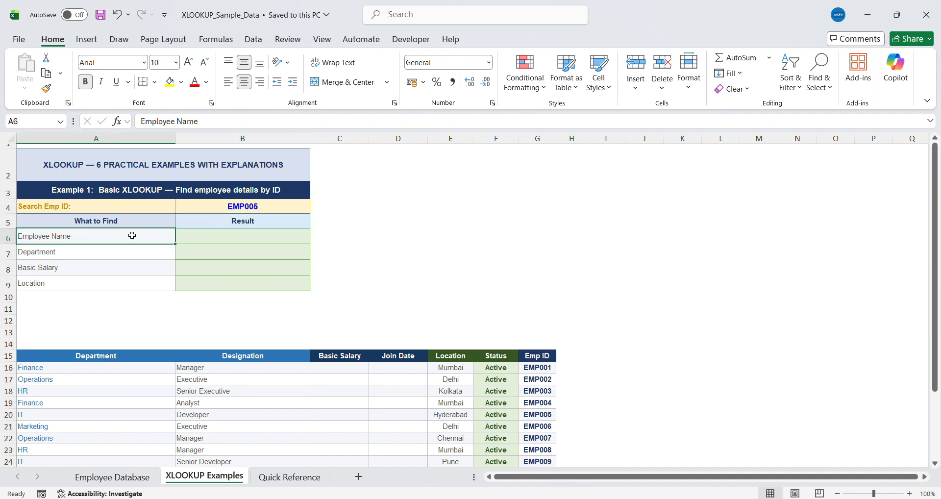
{"action": "left_click", "coordinate": [217, 238]}
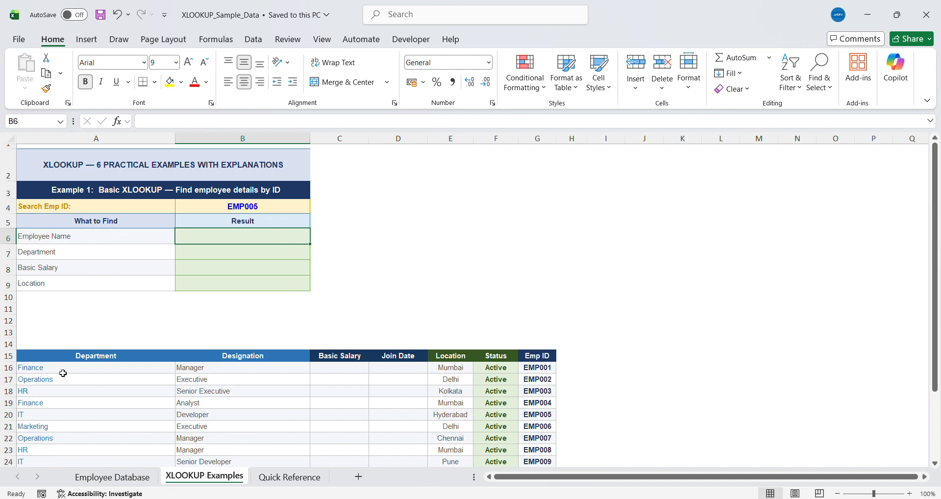
{"action": "left_click", "coordinate": [98, 479]}
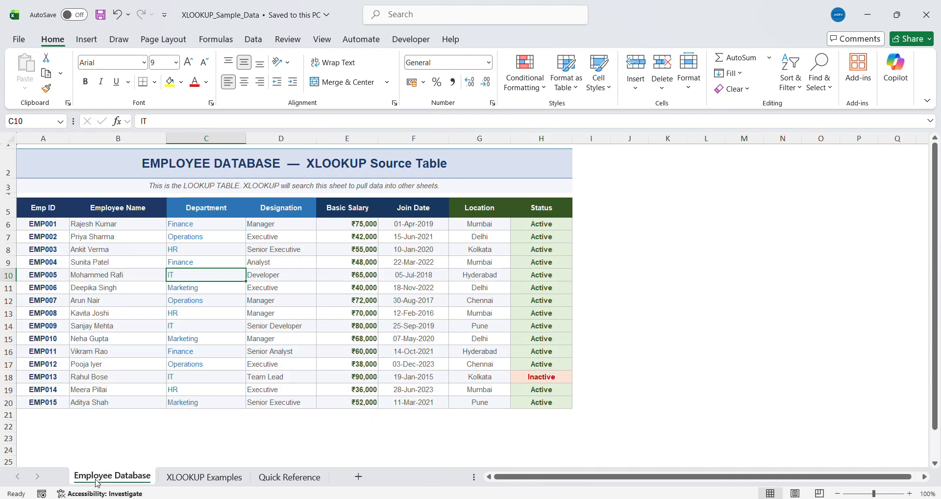
{"action": "left_click", "coordinate": [199, 477]}
{"action": "left_click", "coordinate": [258, 207]}
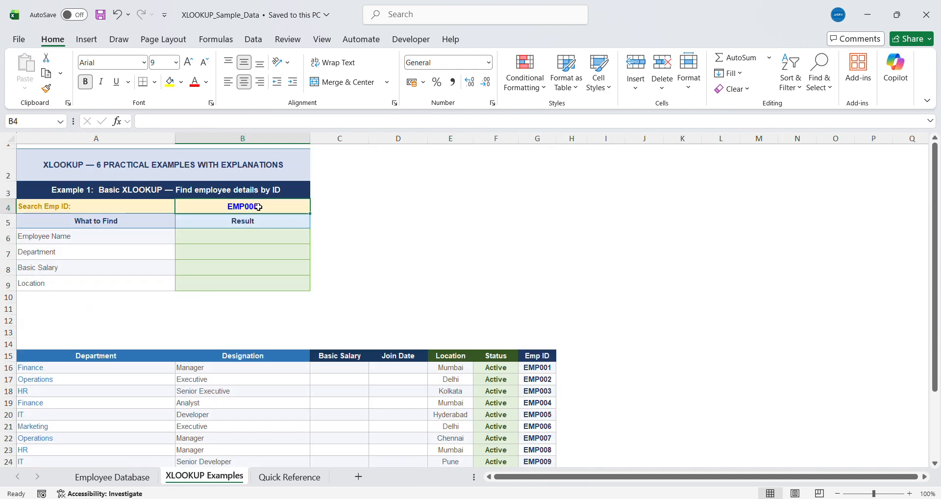
Start an XLOOKUP formula in the Employee Name result cell B6 with B4 as the lookup value
{"action": "left_click", "coordinate": [252, 233]}
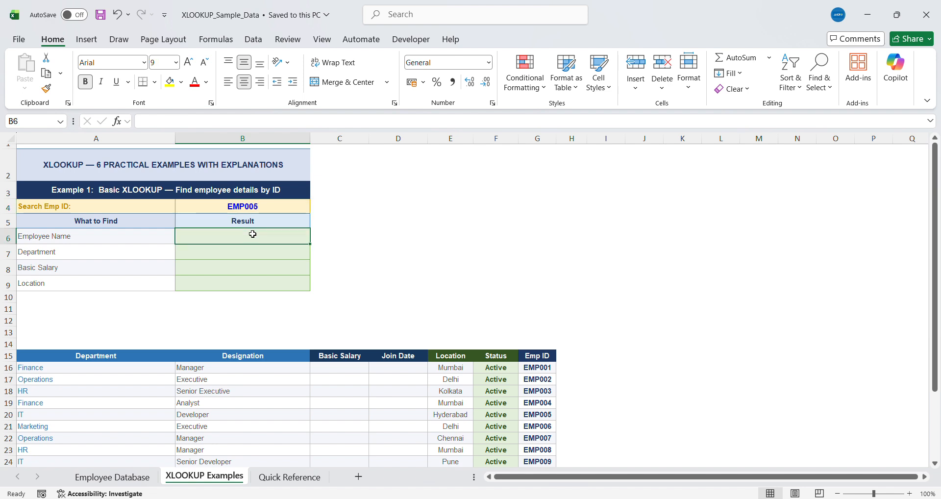
{"action": "type", "text": "=xl"}
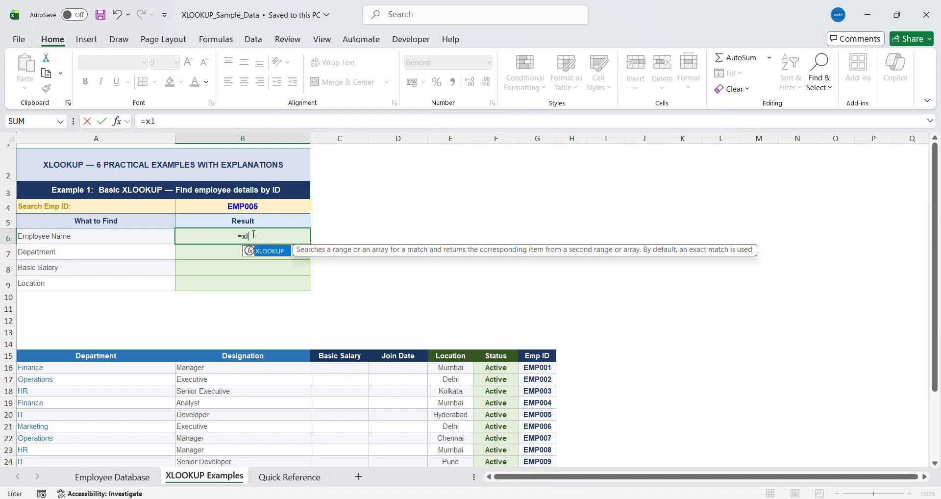
{"action": "key", "text": "Tab"}
{"action": "key", "text": "Up"}
{"action": "key", "text": "Up"}
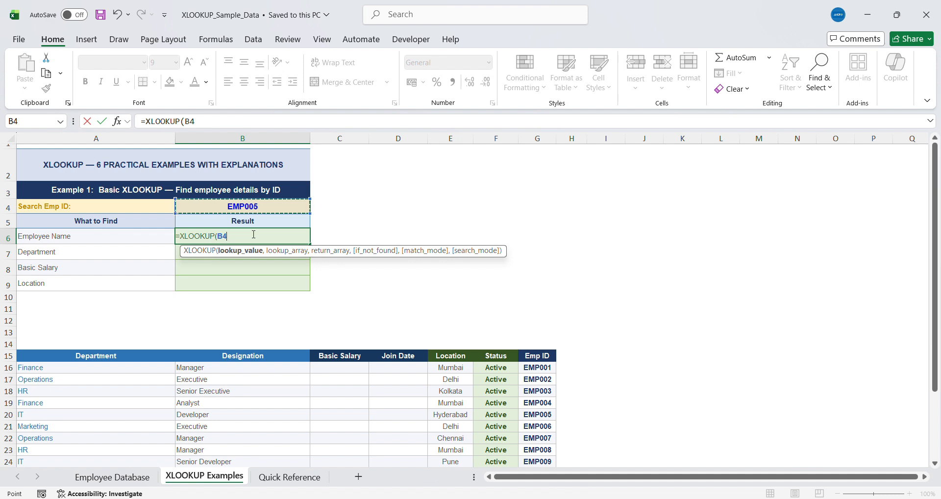
{"action": "type", "text": ","}
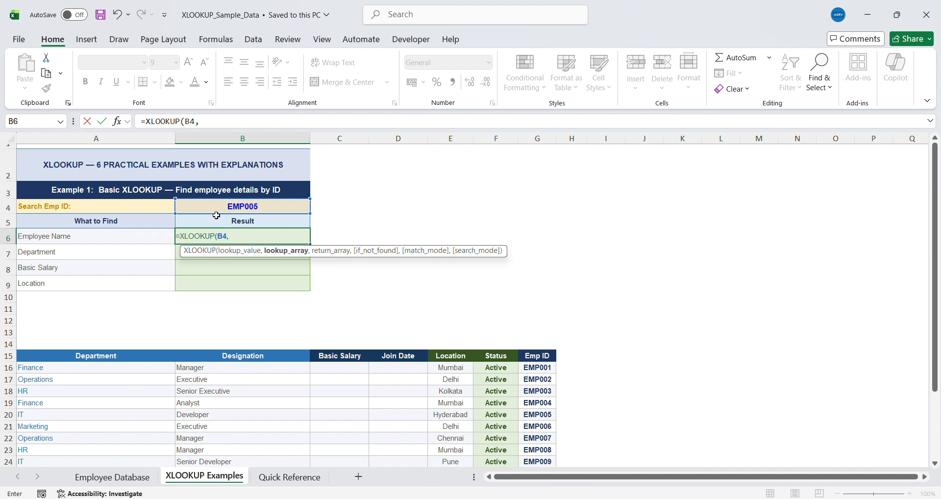
Set the lookup array to the Emp ID range $A$6:$A$20 on the Employee Database sheet as an absolute reference
{"action": "left_click", "coordinate": [141, 472]}
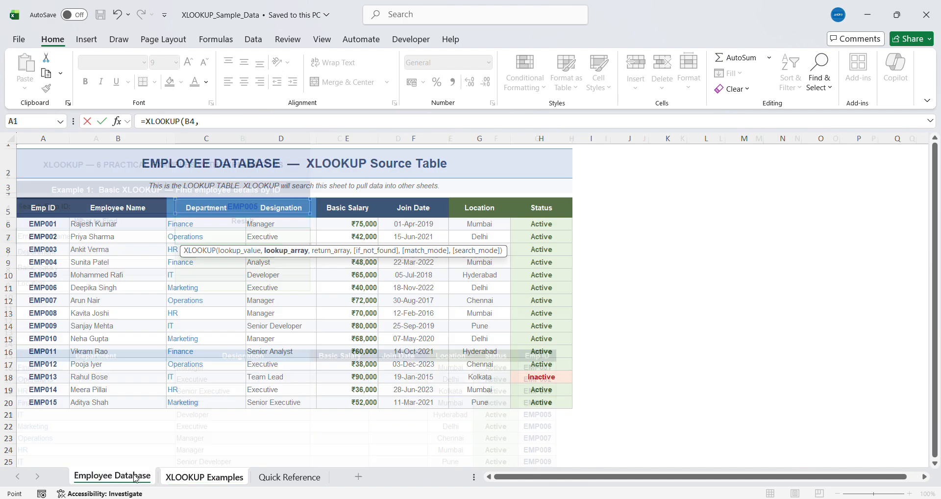
{"action": "left_click", "coordinate": [35, 221]}
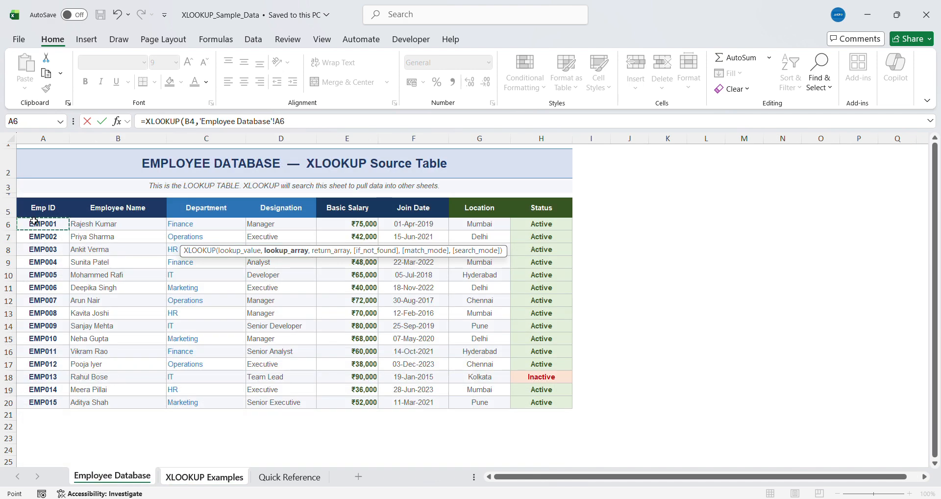
{"action": "key", "text": "ctrl+shift+Down"}
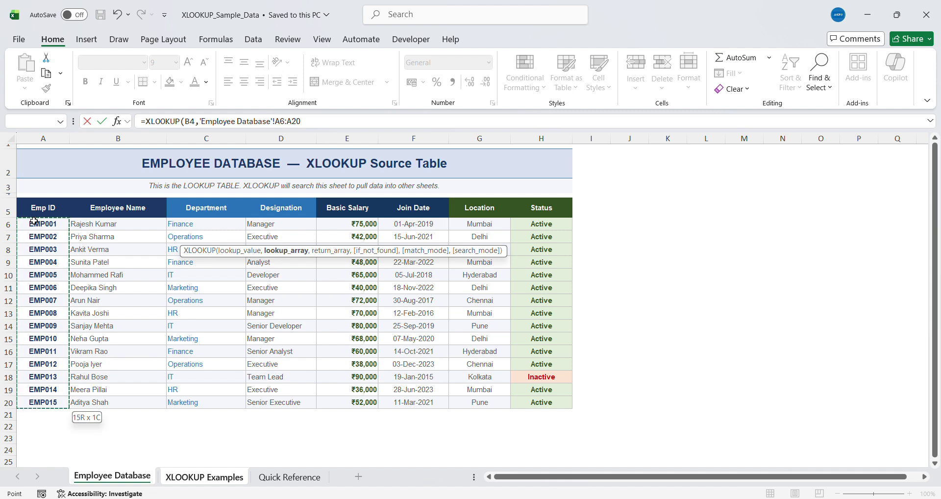
{"action": "key", "text": "F4"}
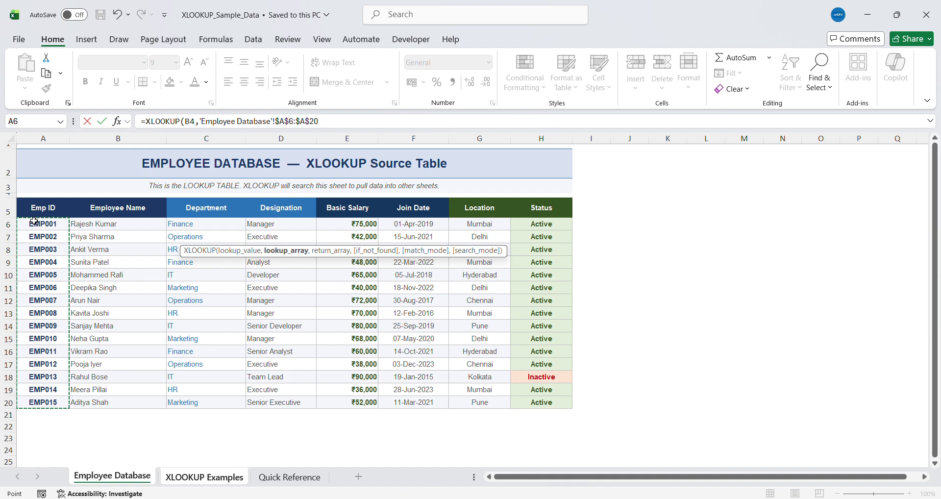
{"action": "type", "text": ","}
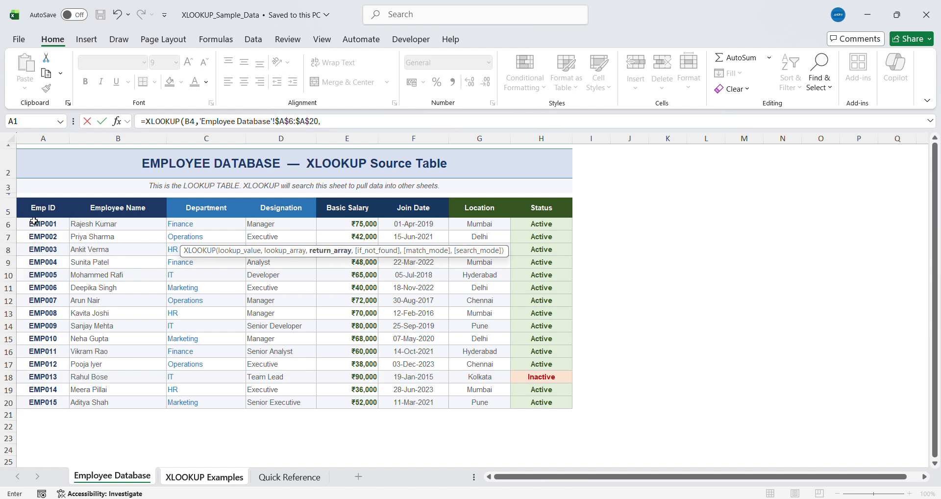
Set the return array to the employee names in 'Employee Database'!$B$6:$B$20 as an absolute reference and enter the formula
{"action": "left_click", "coordinate": [104, 225]}
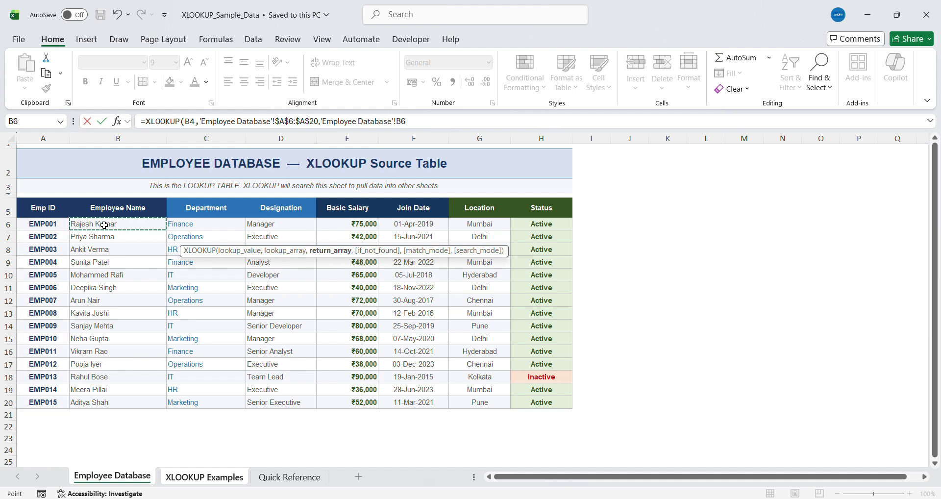
{"action": "key", "text": "ctrl+shift+Down"}
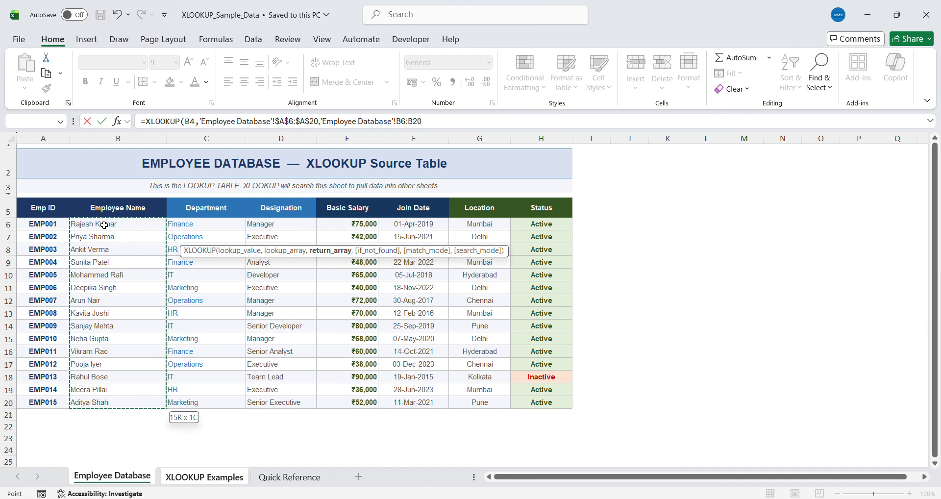
{"action": "key", "text": "F4"}
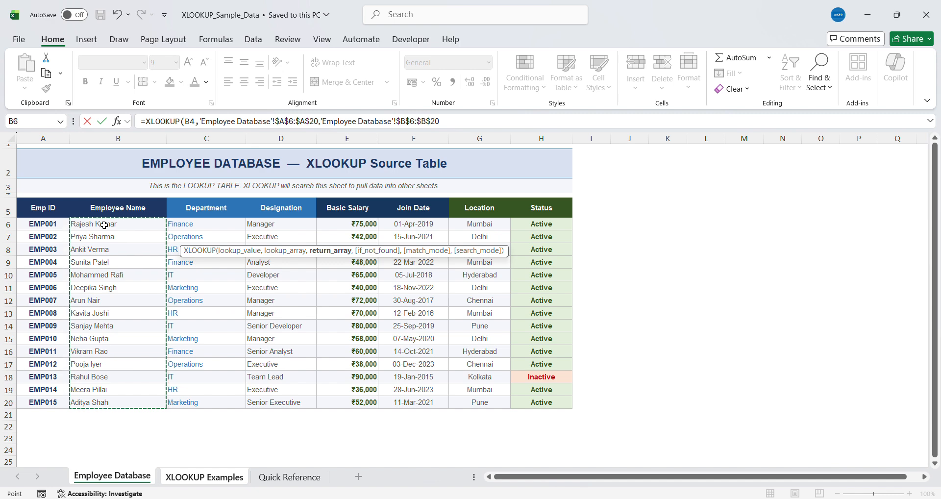
{"action": "key", "text": "Return"}
{"action": "key", "text": "Up"}
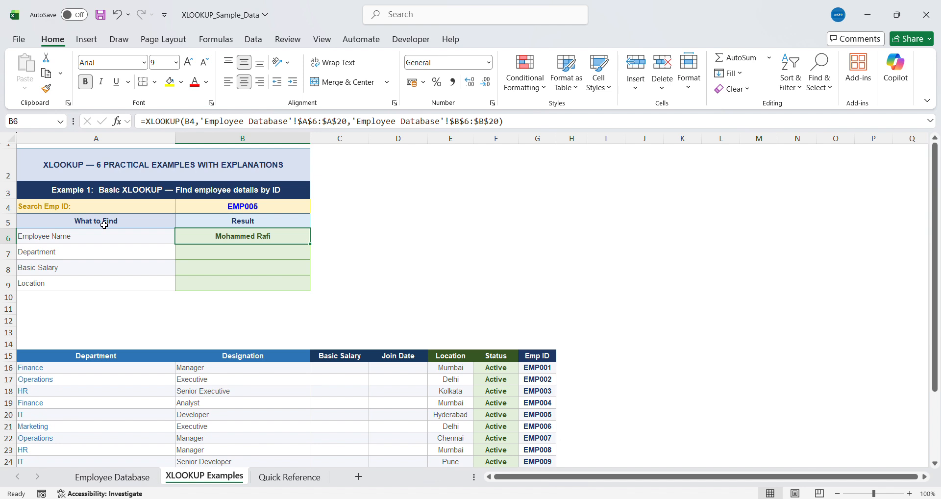
Copy the employee name from B6 and find it on the Employee Database sheet to check it against its Emp ID
{"action": "key", "text": "Down"}
{"action": "key", "text": "Up"}
{"action": "key", "text": "ctrl+c"}
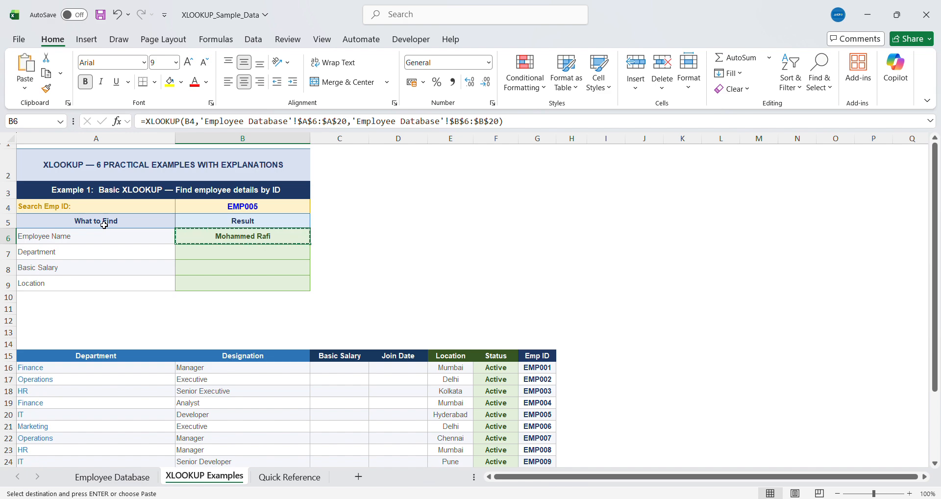
{"action": "left_click", "coordinate": [112, 477]}
{"action": "left_click", "coordinate": [187, 287]}
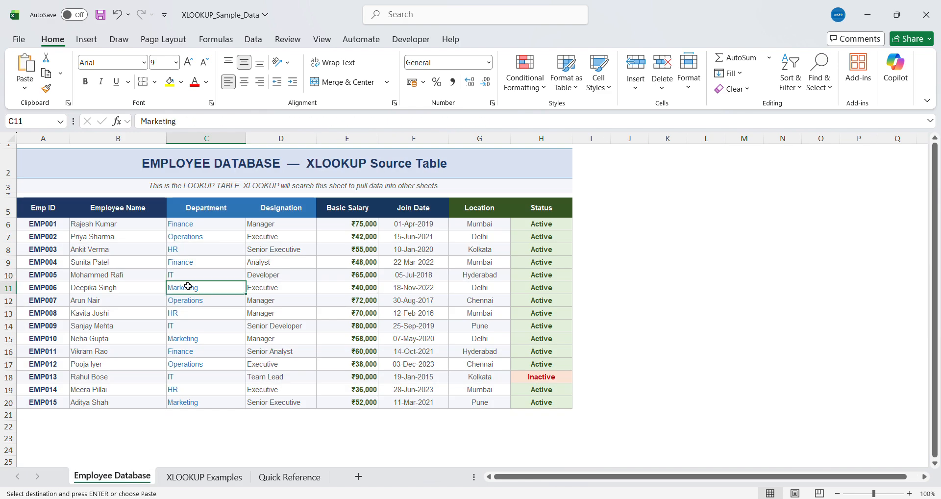
{"action": "key", "text": "ctrl+f"}
{"action": "key", "text": "Return"}
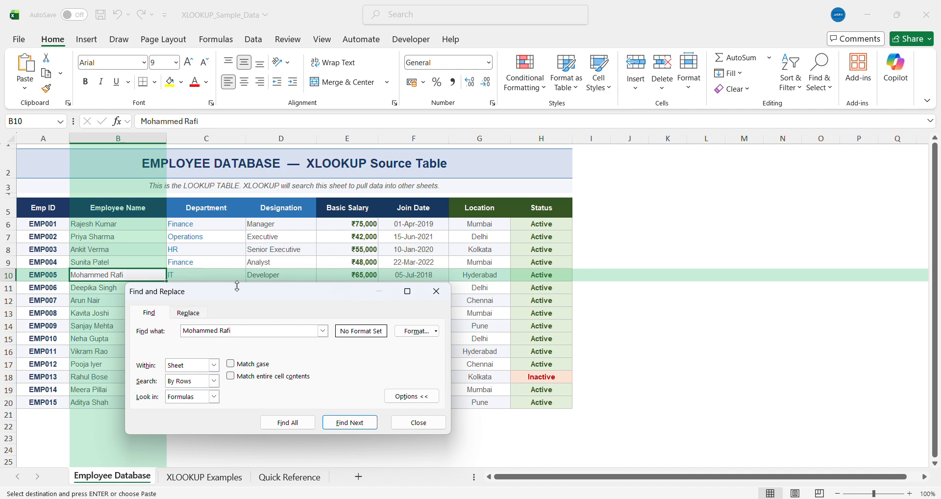
{"action": "left_click_drag", "start_coordinate": [244, 297], "coordinate": [727, 217]}
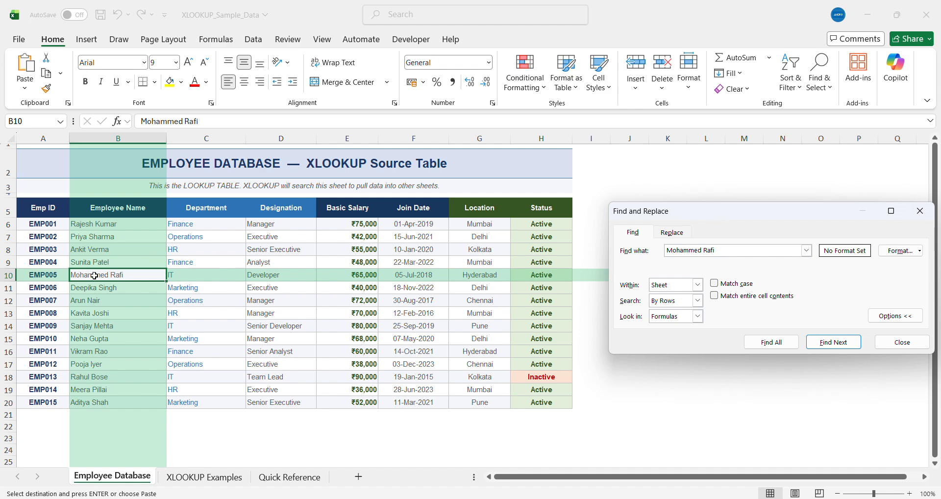
{"action": "left_click", "coordinate": [45, 277]}
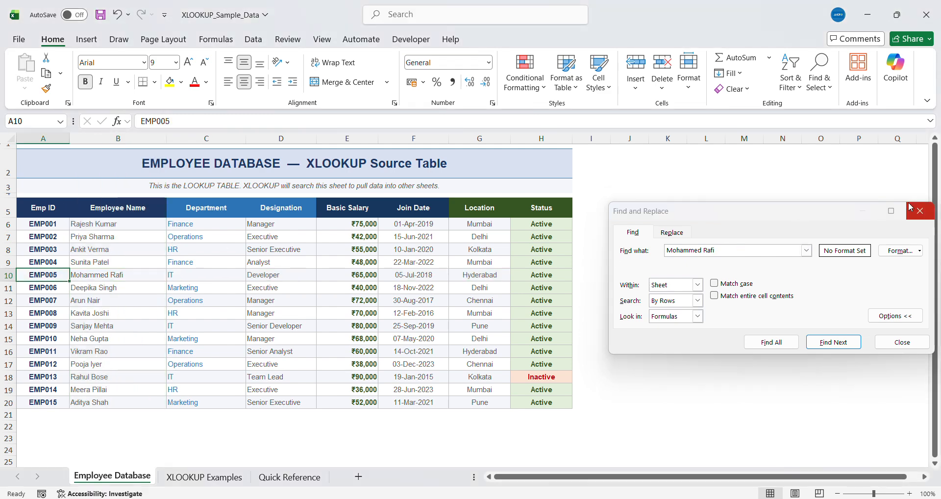
{"action": "left_click", "coordinate": [920, 211]}
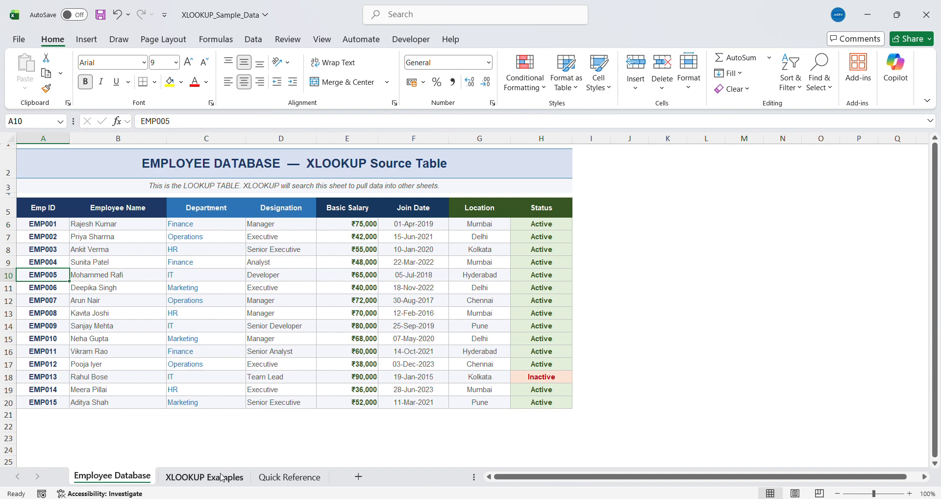
Start an XLOOKUP formula in the Department result cell B7 of the XLOOKUP Examples sheet with B4 as the lookup value
{"action": "left_click", "coordinate": [211, 477]}
{"action": "left_click", "coordinate": [269, 253]}
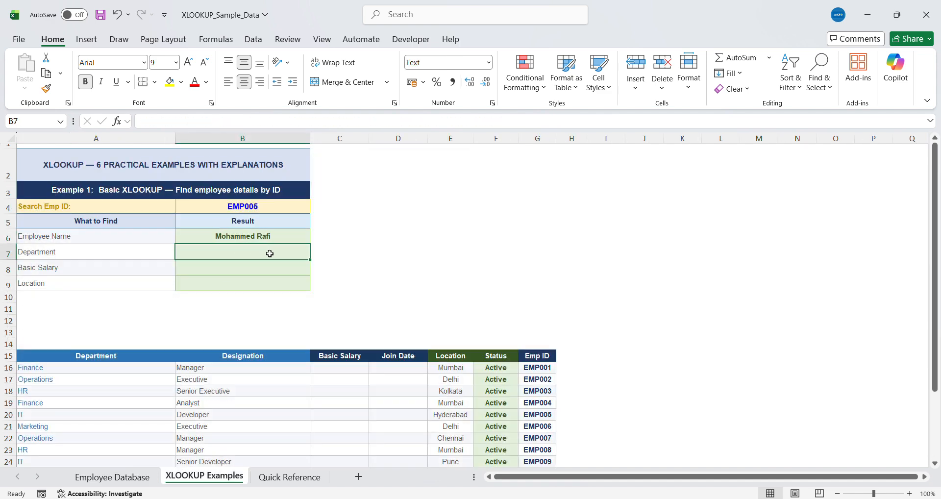
{"action": "type", "text": "=xl"}
{"action": "key", "text": "Tab"}
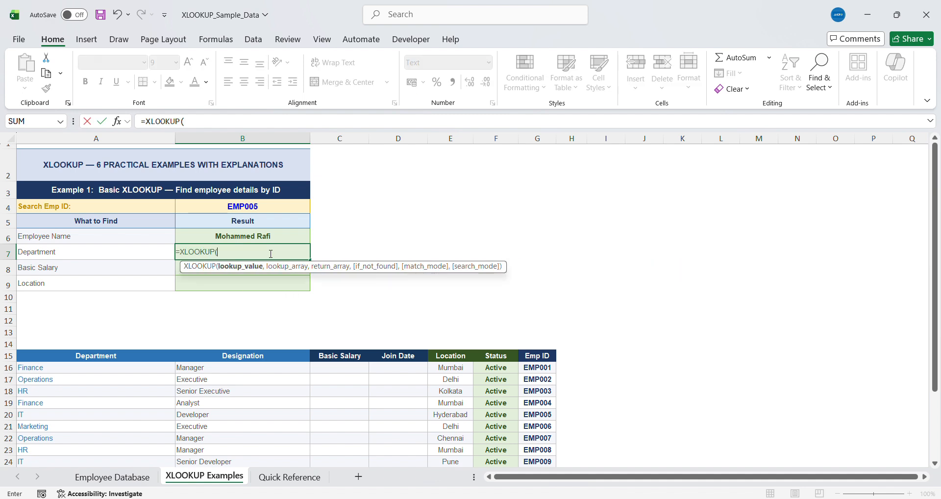
{"action": "key", "text": "Up"}
{"action": "key", "text": "Up"}
{"action": "key", "text": "Up"}
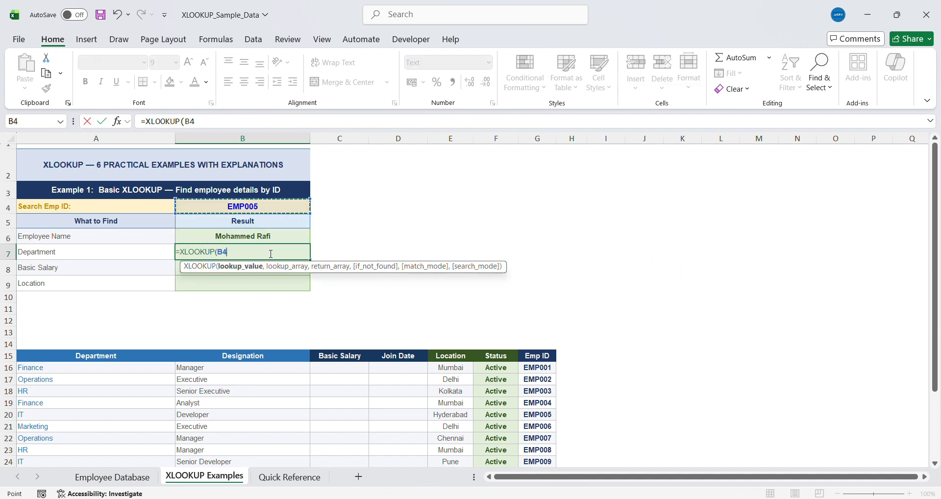
{"action": "type", "text": ","}
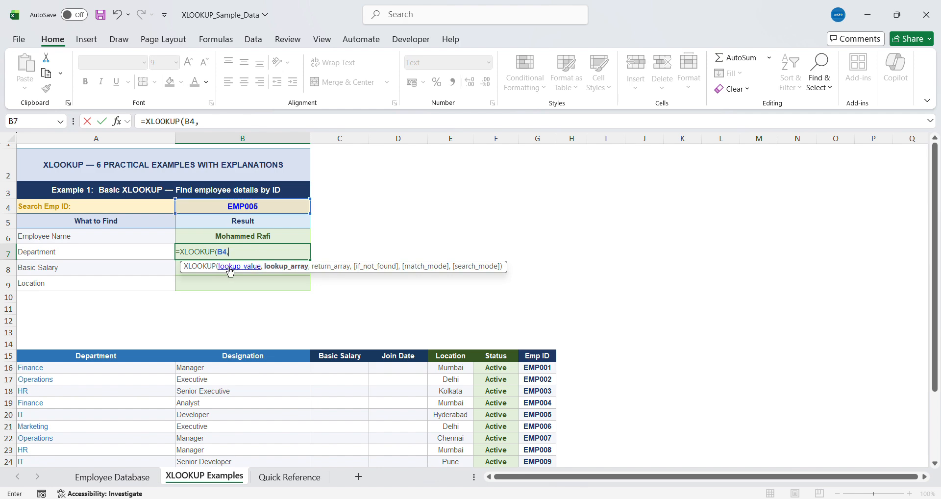
Set the Department formula's lookup array to 'Employee Database'!$A$6:$A$20 as an absolute reference
{"action": "left_click", "coordinate": [105, 476]}
{"action": "left_click", "coordinate": [57, 219]}
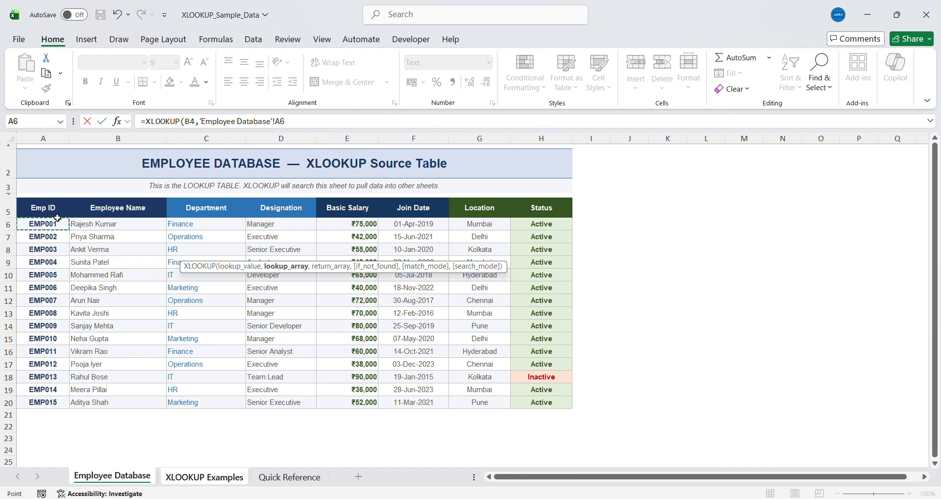
{"action": "key", "text": "ctrl+shift+Down"}
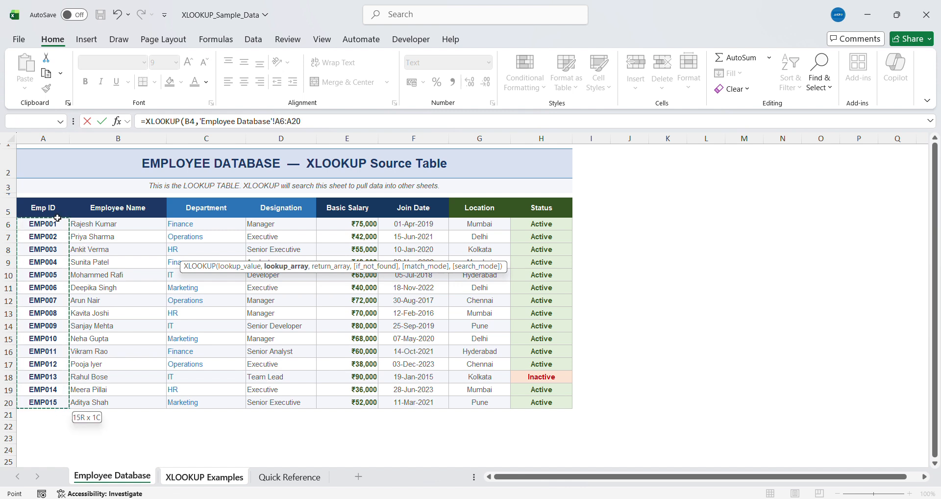
{"action": "key", "text": "F4"}
{"action": "type", "text": ","}
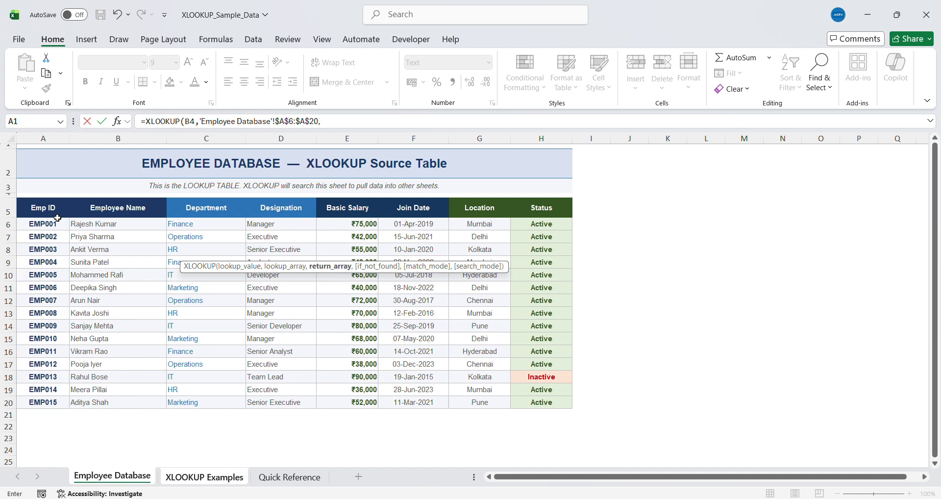
Set the return array to the departments in 'Employee Database'!$C$6:$C$20 as an absolute reference and enter the formula
{"action": "left_click", "coordinate": [186, 221]}
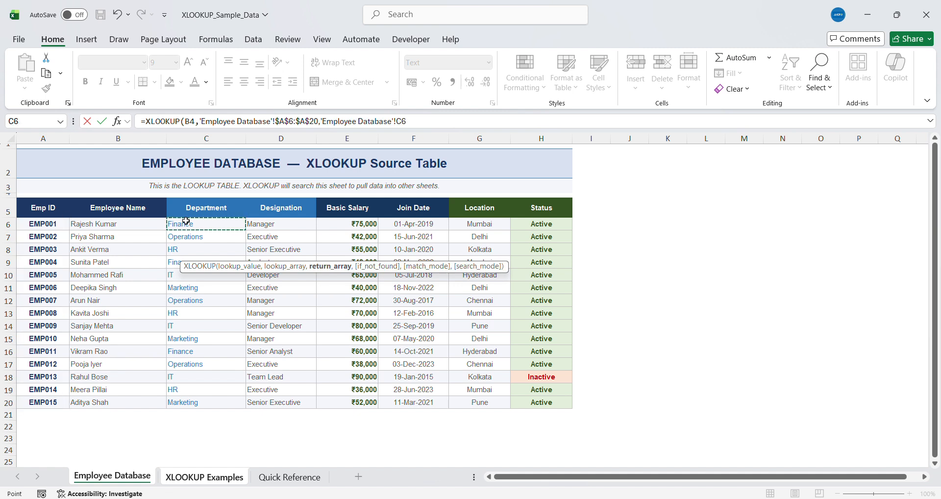
{"action": "key", "text": "ctrl+shift+Down"}
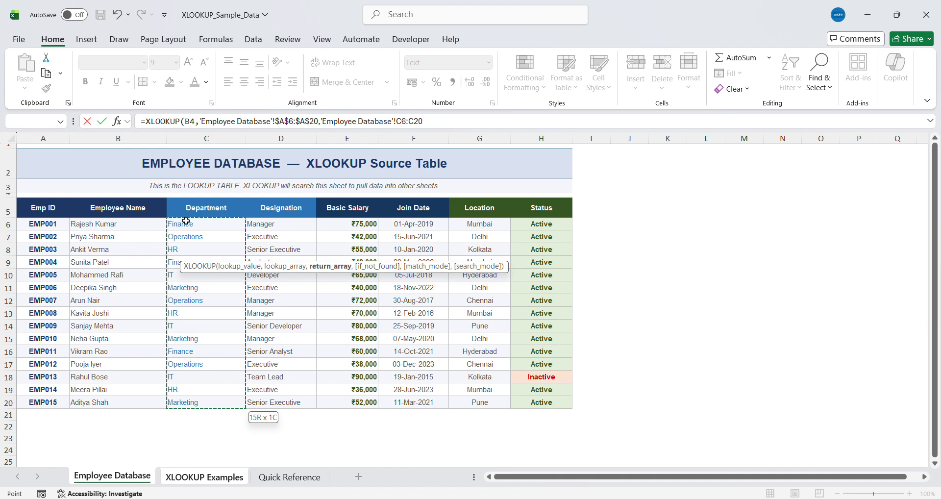
{"action": "key", "text": "F4"}
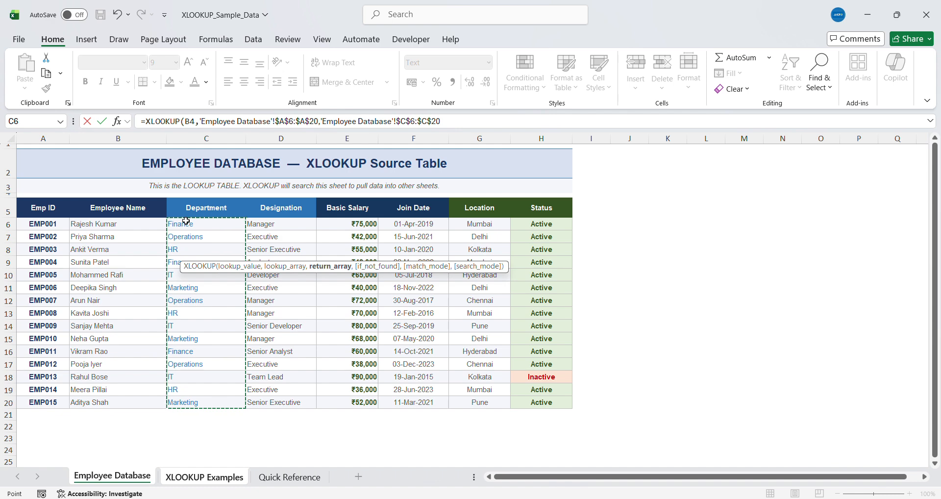
{"action": "key", "text": "Return"}
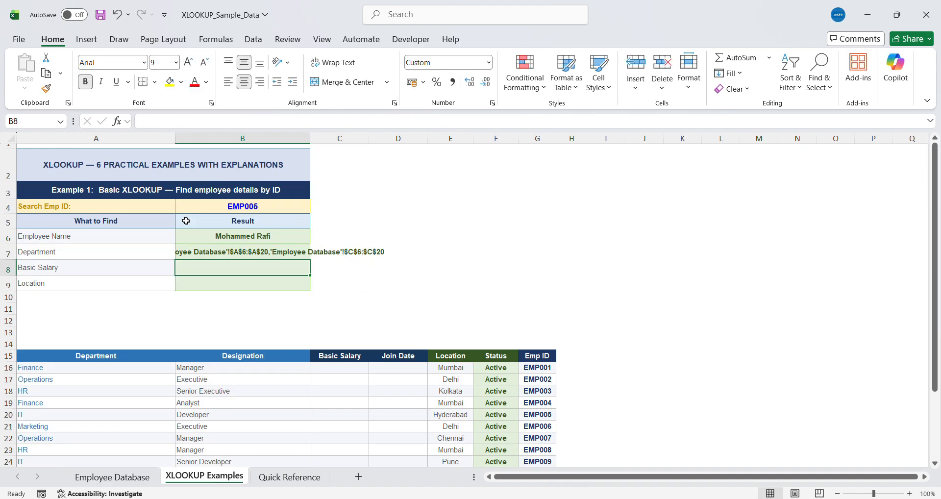
Change the number format of Department result cell B7 to General and re-enter its formula so it calculates
{"action": "key", "text": "Up"}
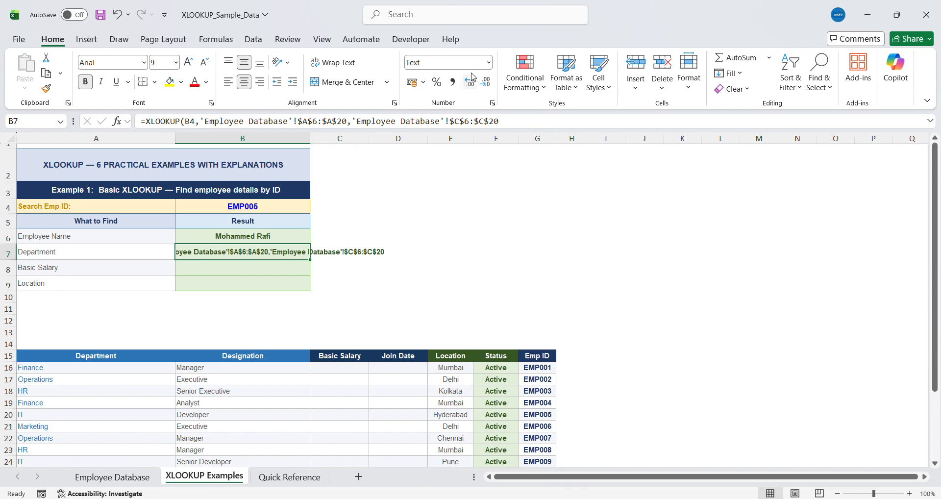
{"action": "left_click", "coordinate": [491, 63]}
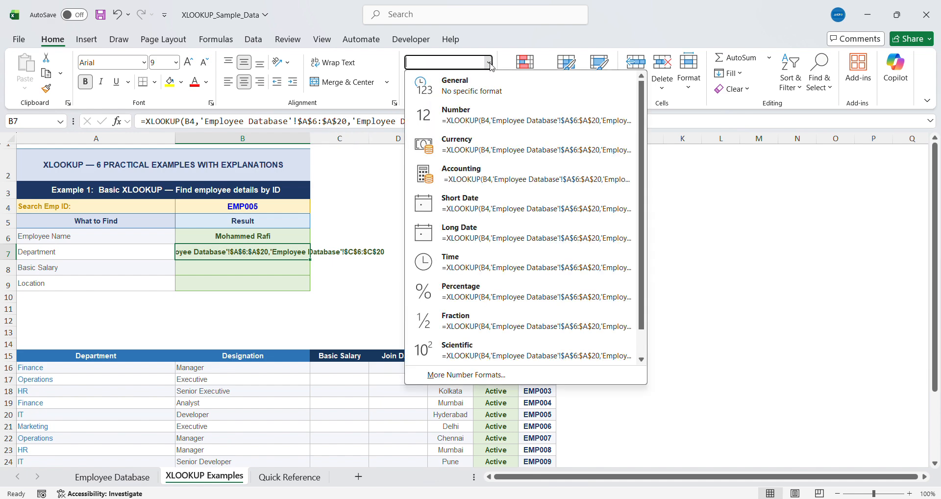
{"action": "left_click", "coordinate": [474, 91]}
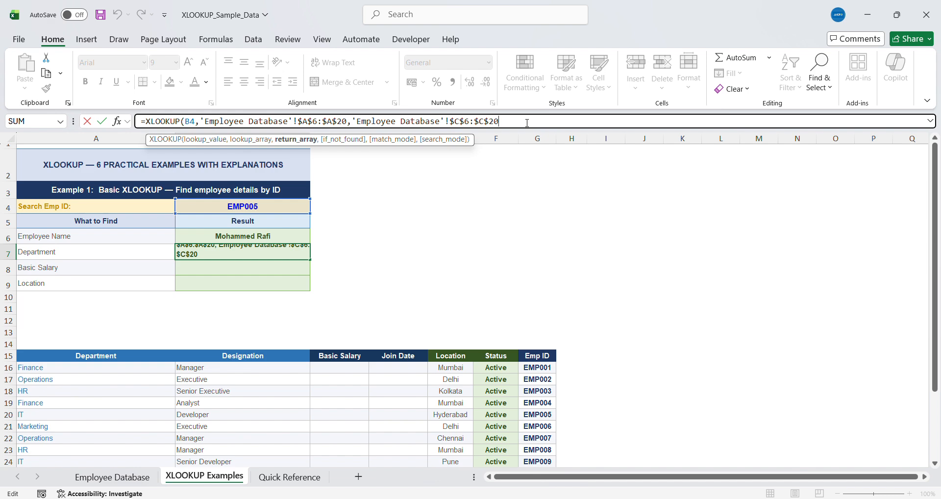
{"action": "key", "text": "Return"}
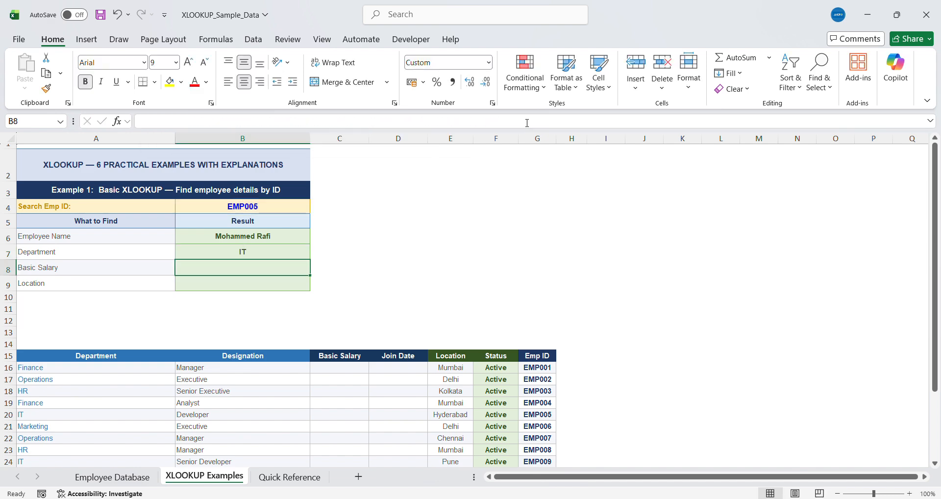
Copy cell B7 and paste only its formats onto the Basic Salary and Location result cells B8:B9
{"action": "key", "text": "Up"}
{"action": "key", "text": "ctrl+c"}
{"action": "key", "text": "Down"}
{"action": "key", "text": "shift+Down"}
{"action": "key", "text": "ctrl+alt+v"}
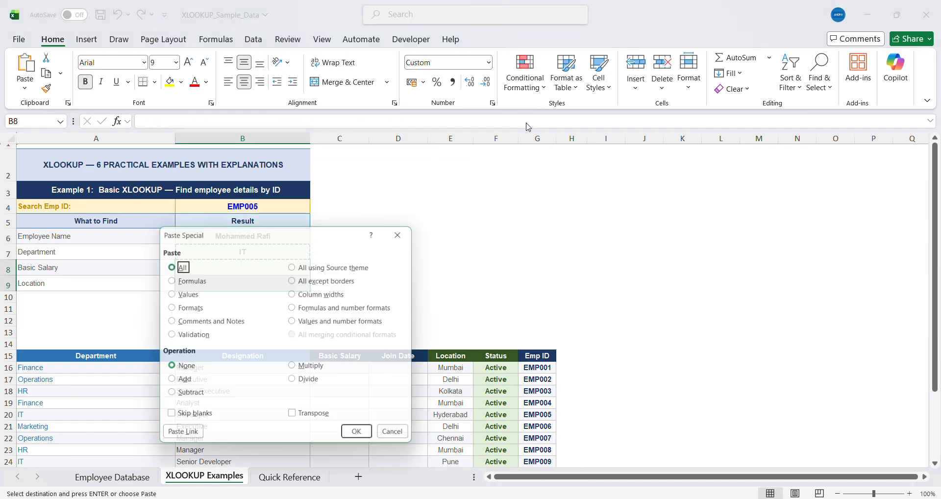
{"action": "key", "text": "alt+t"}
{"action": "key", "text": "Return"}
{"action": "key", "text": "Escape"}
{"action": "key", "text": "Up"}
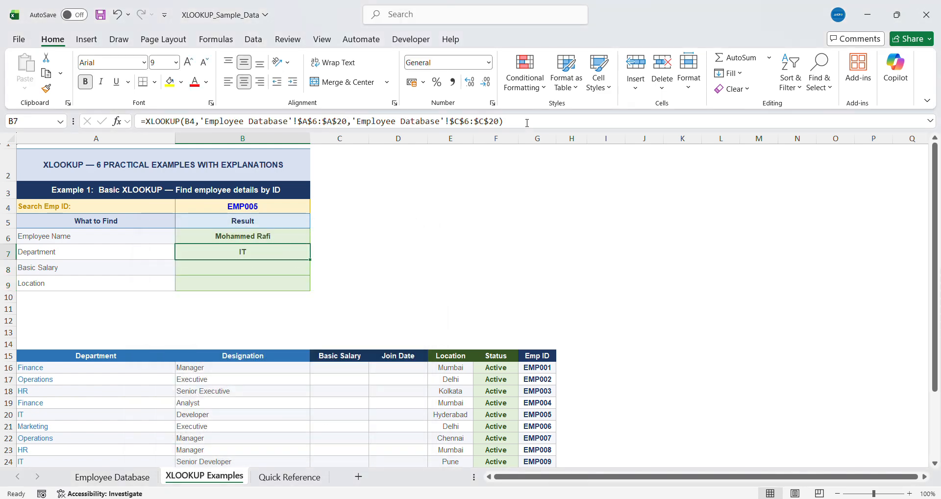
Start an XLOOKUP formula in the Basic Salary result cell B8 with B4 as the lookup value
{"action": "key", "text": "Down"}
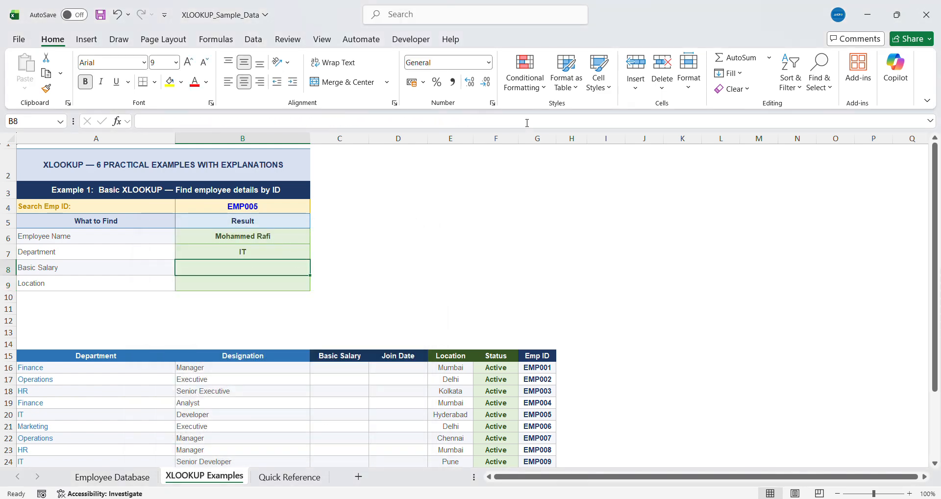
{"action": "type", "text": "=XLOOKUP("}
{"action": "key", "text": "Up"}
{"action": "key", "text": "Up"}
{"action": "key", "text": "Up"}
{"action": "key", "text": "Up"}
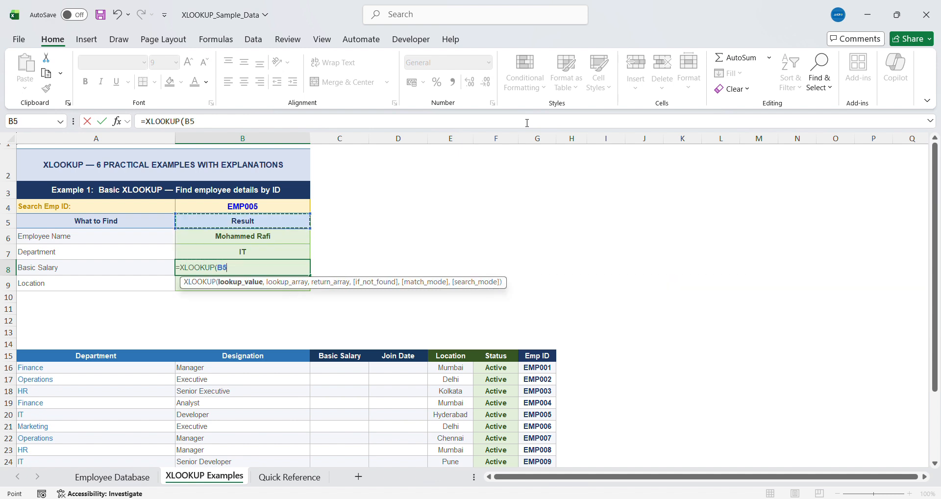
{"action": "type", "text": ","}
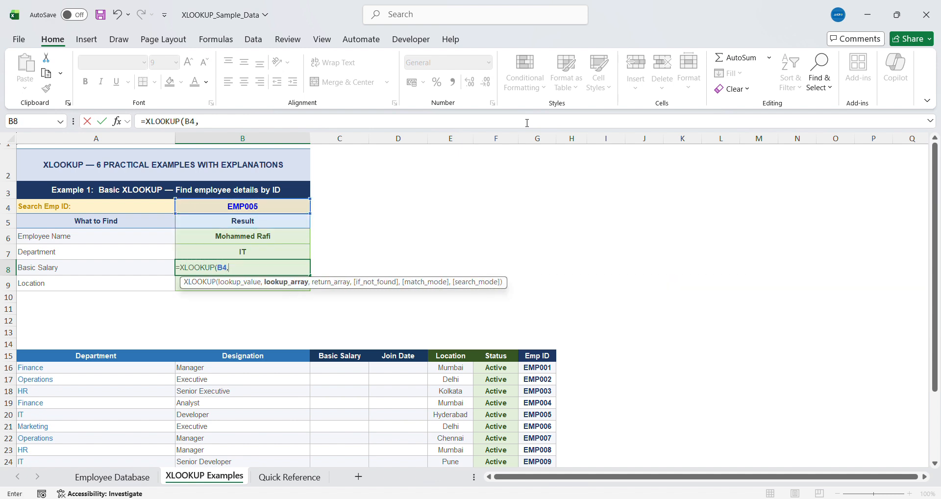
Set the Basic Salary formula's lookup array to 'Employee Database'!$A$6:$A$20 as an absolute reference
{"action": "left_click", "coordinate": [112, 477]}
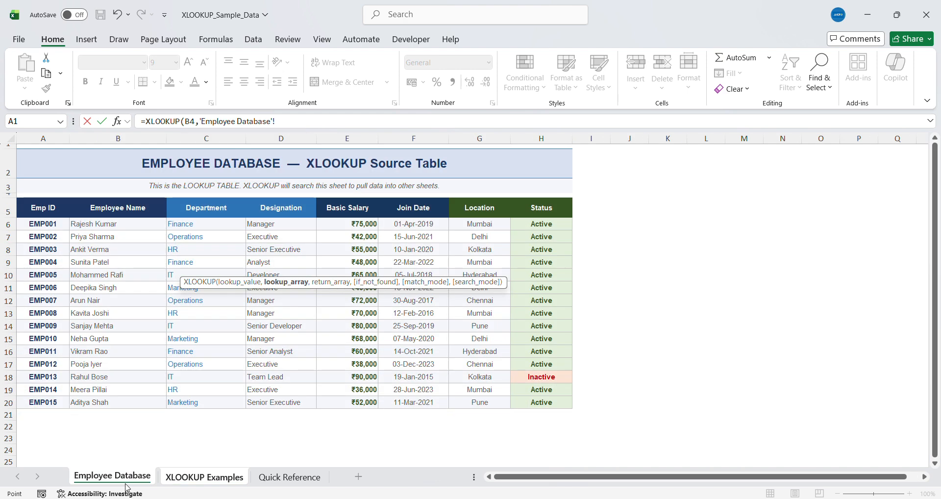
{"action": "left_click", "coordinate": [30, 224]}
{"action": "key", "text": "ctrl+shift+Down"}
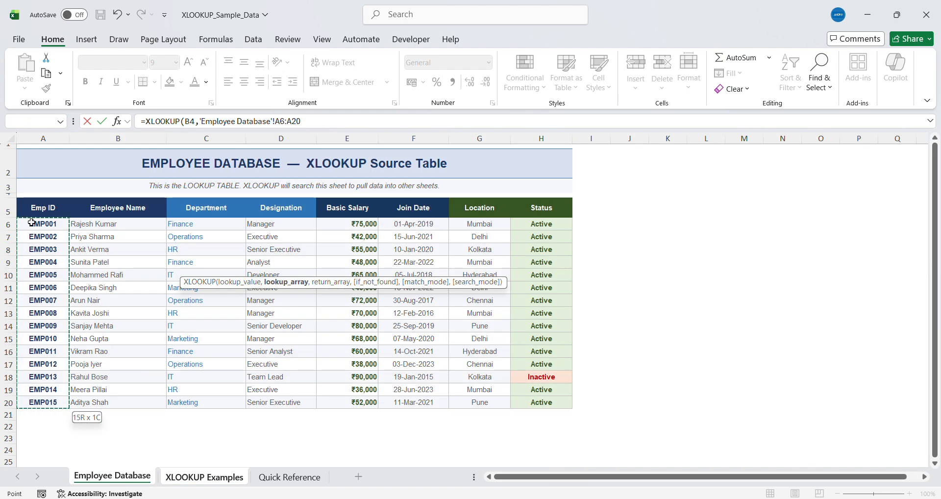
{"action": "key", "text": "F4"}
{"action": "type", "text": ","}
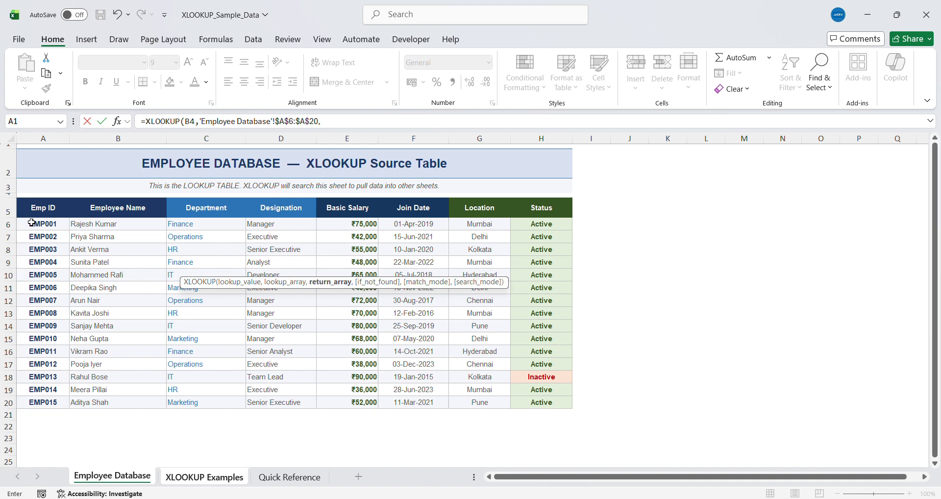
Set the return array to the basic salaries in 'Employee Database'!$E$6:$E$20 as an absolute reference and enter the formula
{"action": "left_click", "coordinate": [336, 229]}
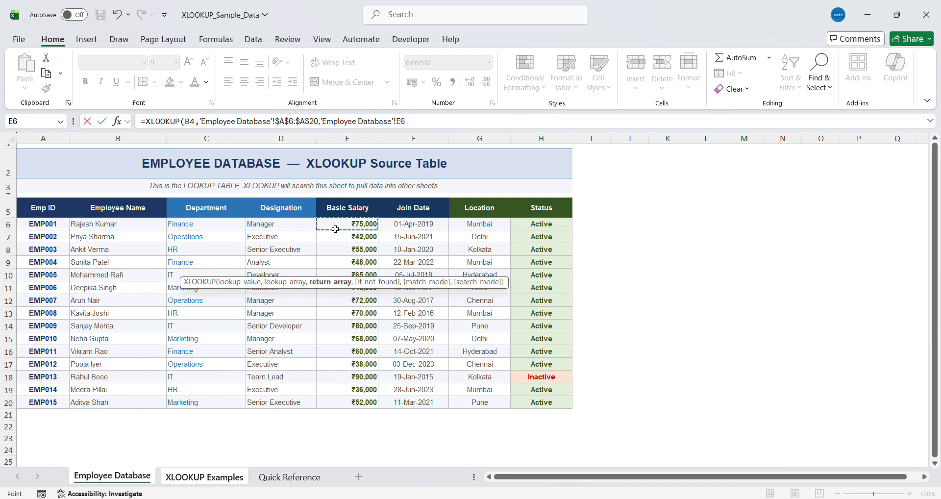
{"action": "key", "text": "ctrl+shift+Down"}
{"action": "key", "text": "F4"}
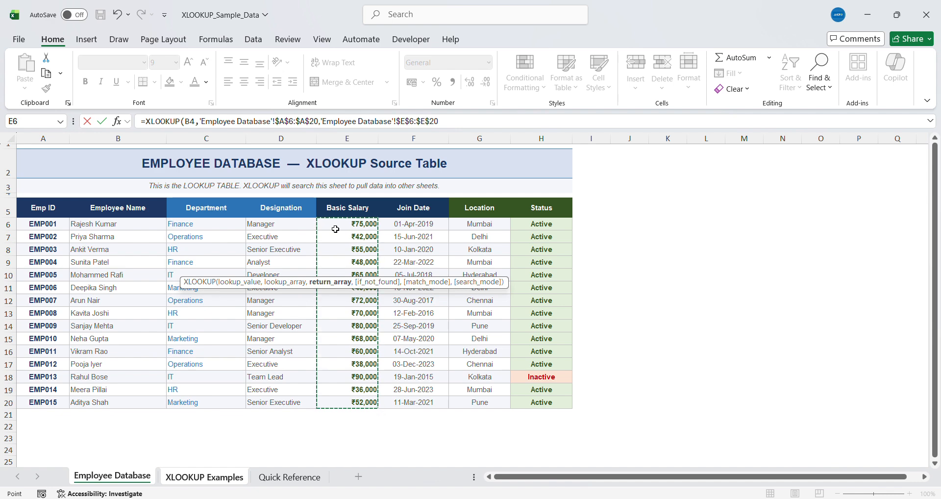
{"action": "key", "text": "ctrl+Return"}
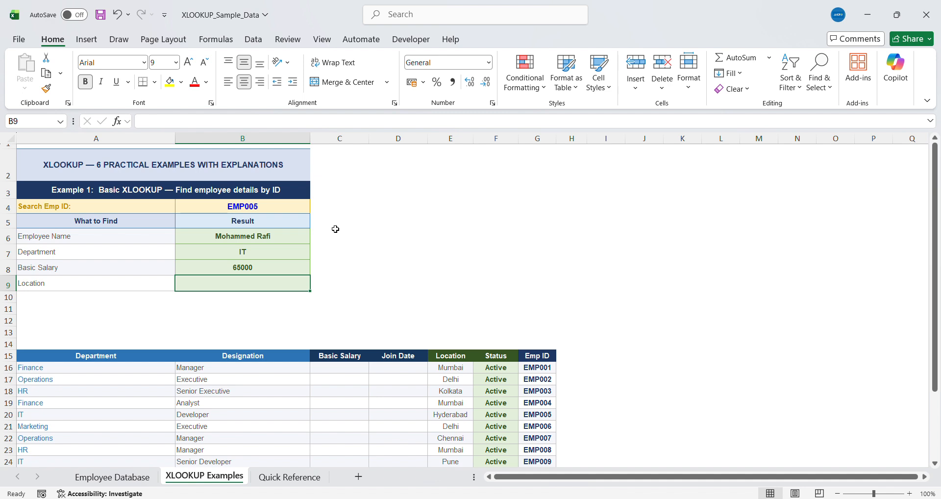
Start an XLOOKUP formula in the Location result cell B9 with B4 as the lookup value
{"action": "type", "text": "=xl"}
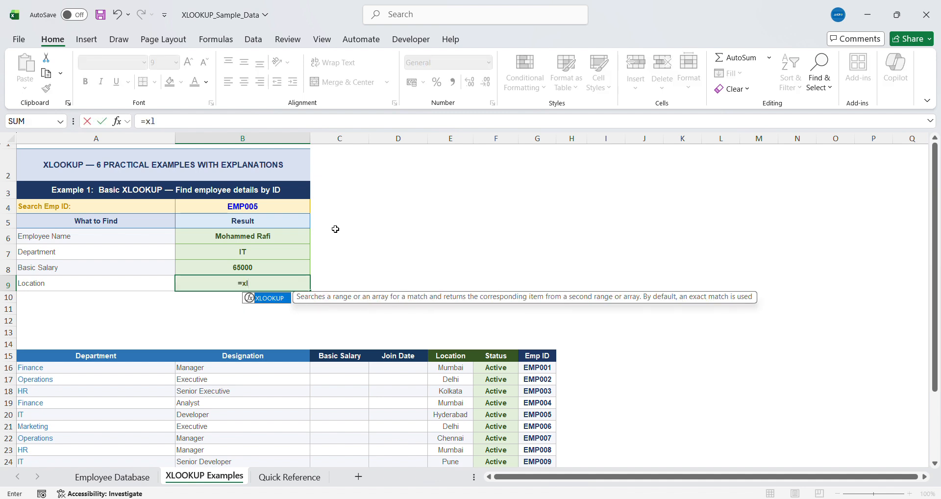
{"action": "key", "text": "Tab"}
{"action": "key", "text": "Left"}
{"action": "key", "text": "Up"}
{"action": "key", "text": "Up"}
{"action": "key", "text": "Up"}
{"action": "key", "text": "Up"}
{"action": "key", "text": "Up"}
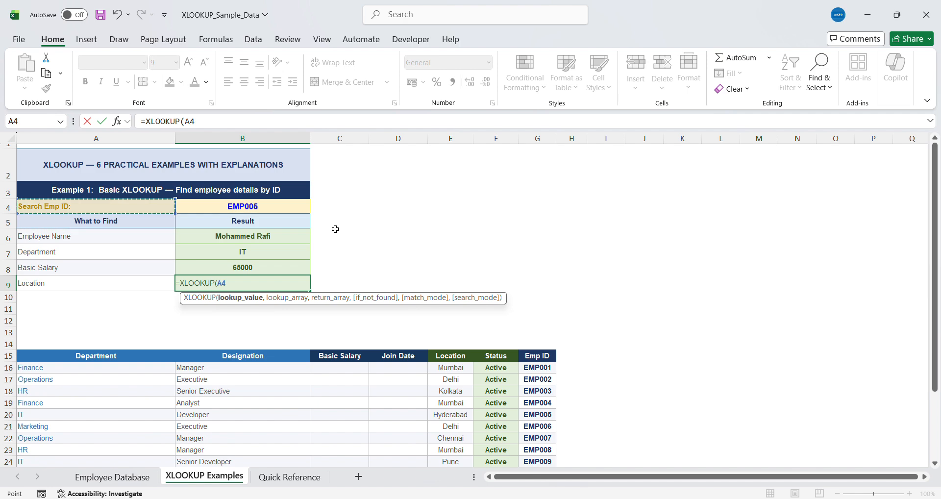
{"action": "key", "text": "Right"}
{"action": "type", "text": ","}
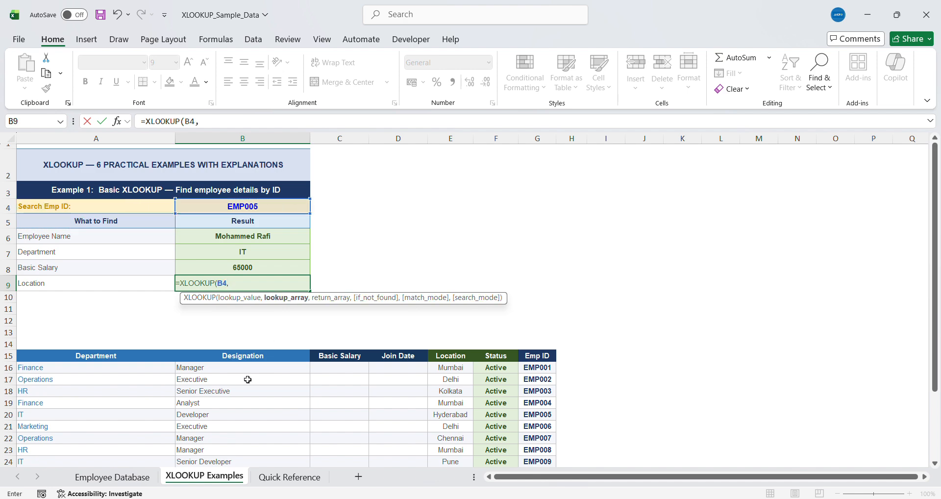
Set the Location formula's lookup array to 'Employee Database'!$A$6:$A$20 as an absolute reference
{"action": "left_click", "coordinate": [131, 478]}
{"action": "left_click", "coordinate": [47, 224]}
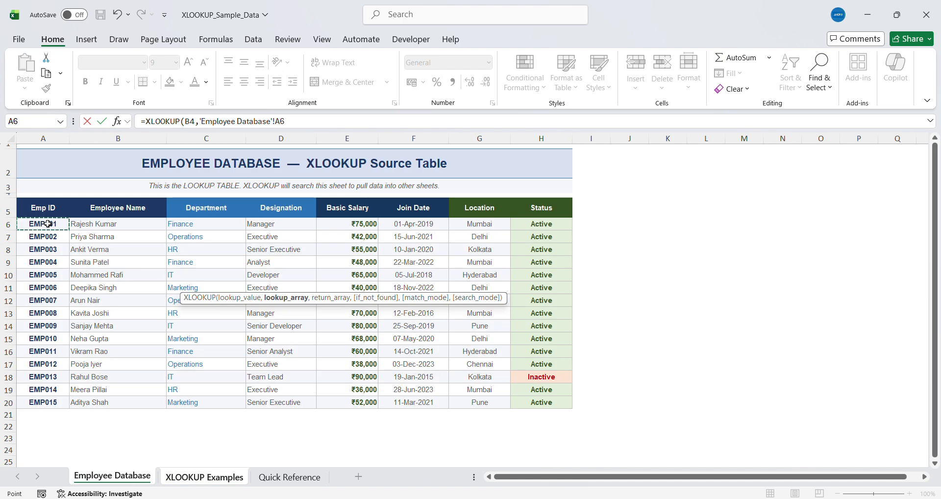
{"action": "key", "text": "ctrl+shift+Down"}
{"action": "key", "text": "F4"}
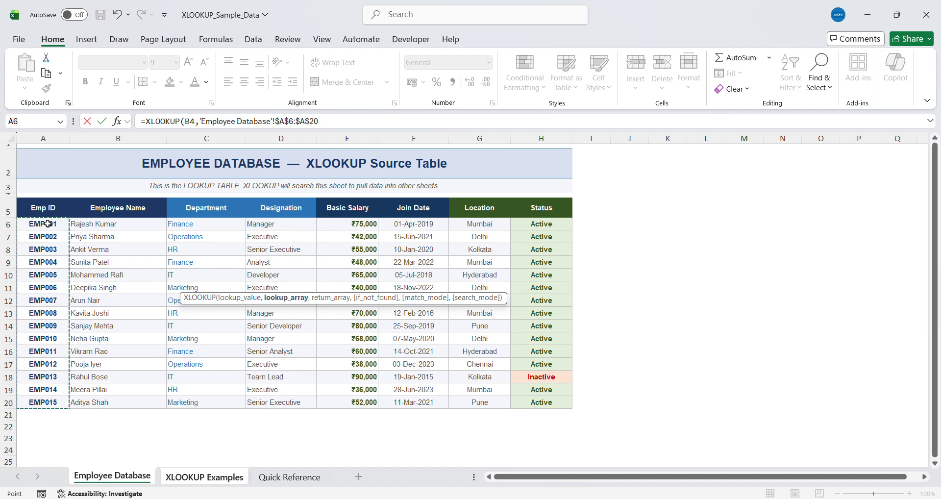
{"action": "type", "text": ","}
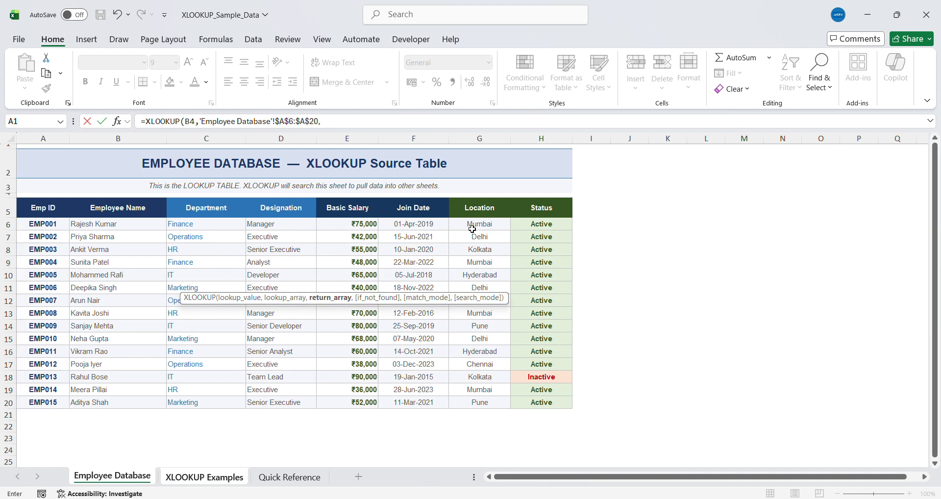
Set the return array to the locations in 'Employee Database'!$G$6:$G$20 as an absolute reference and enter the formula
{"action": "left_click", "coordinate": [491, 224]}
{"action": "key", "text": "ctrl+shift+Down"}
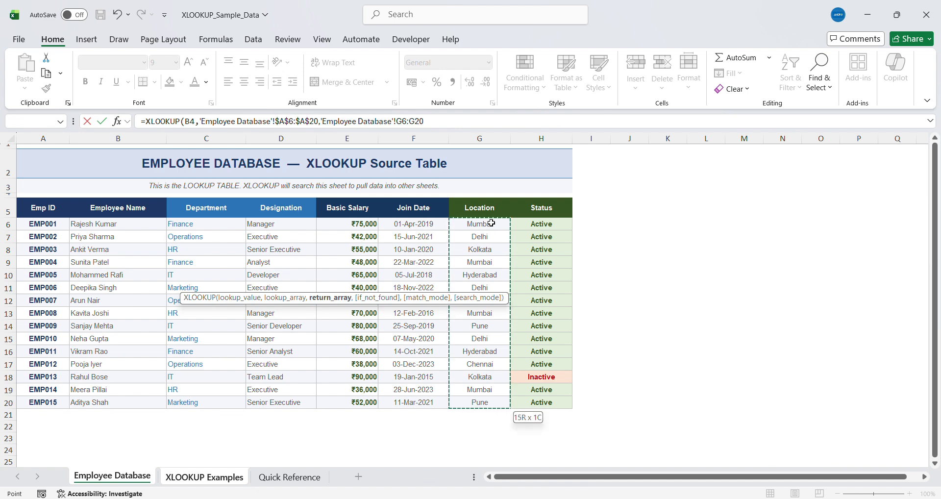
{"action": "key", "text": "F4"}
{"action": "key", "text": "Return"}
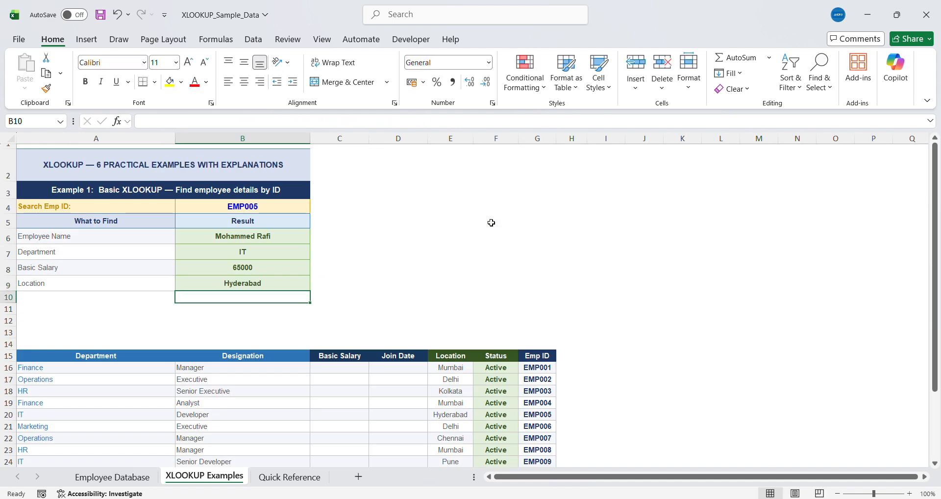
{"action": "key", "text": "Up"}
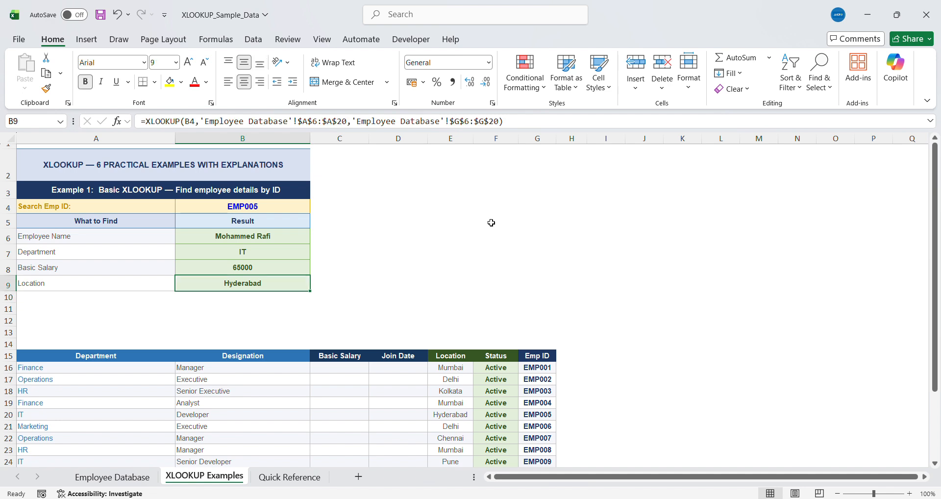
Examine the second table's empty Basic Salary and Join Date columns and its Emp ID column
{"action": "left_click", "coordinate": [357, 308]}
{"action": "scroll", "coordinate": [358, 307], "scroll_direction": "down", "scroll_amount": 2}
{"action": "scroll", "coordinate": [358, 307], "scroll_direction": "up", "scroll_amount": 1}
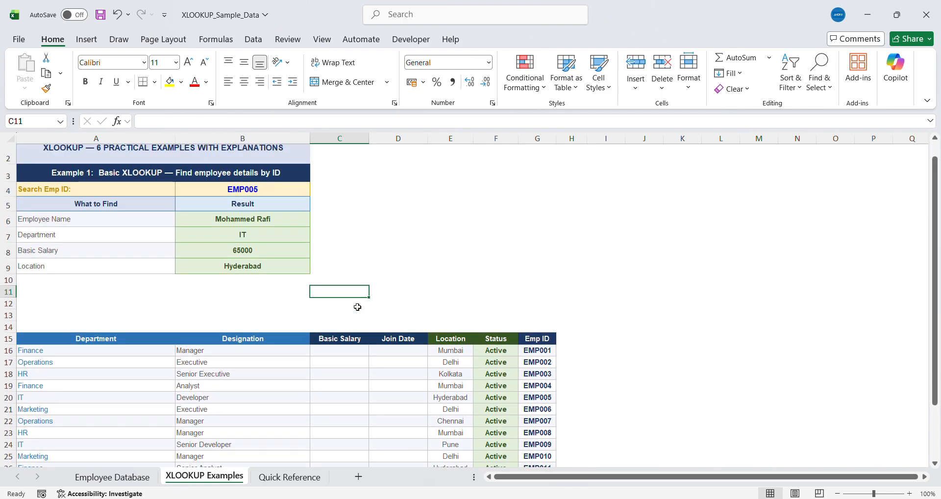
{"action": "scroll", "coordinate": [358, 307], "scroll_direction": "down", "scroll_amount": 2}
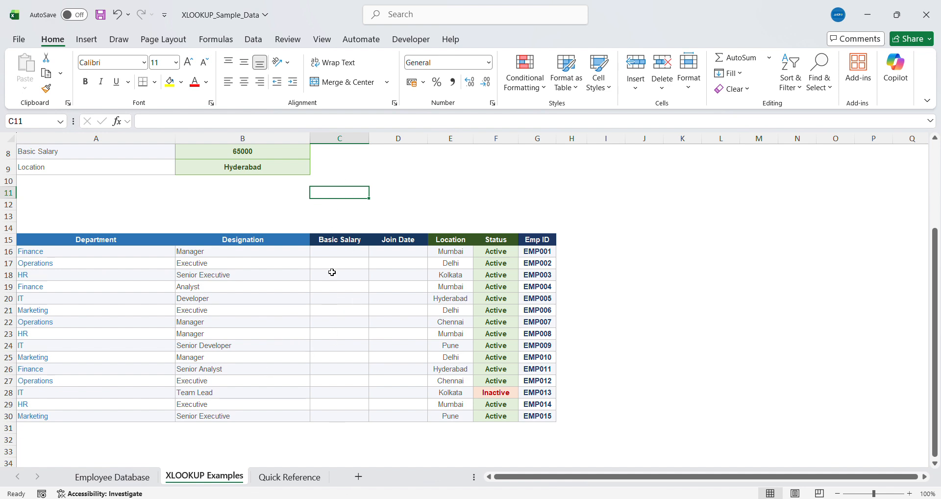
{"action": "left_click", "coordinate": [338, 255]}
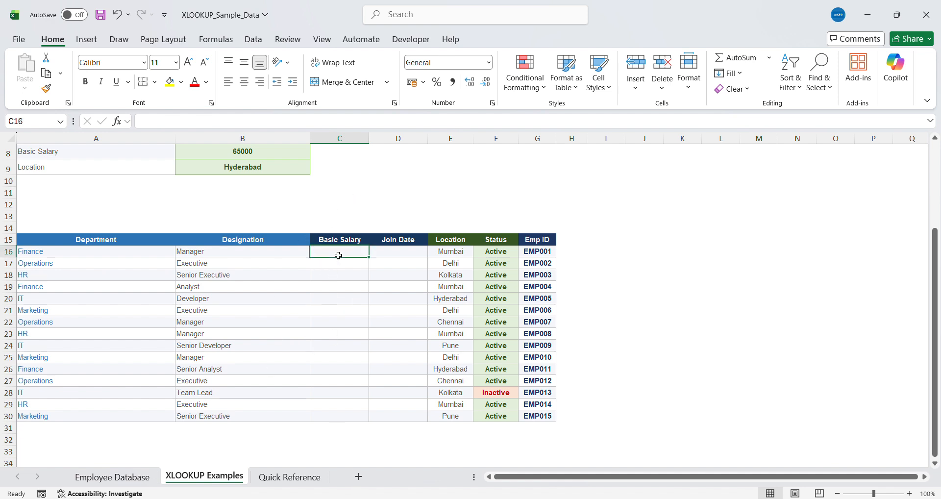
{"action": "left_click", "coordinate": [381, 254]}
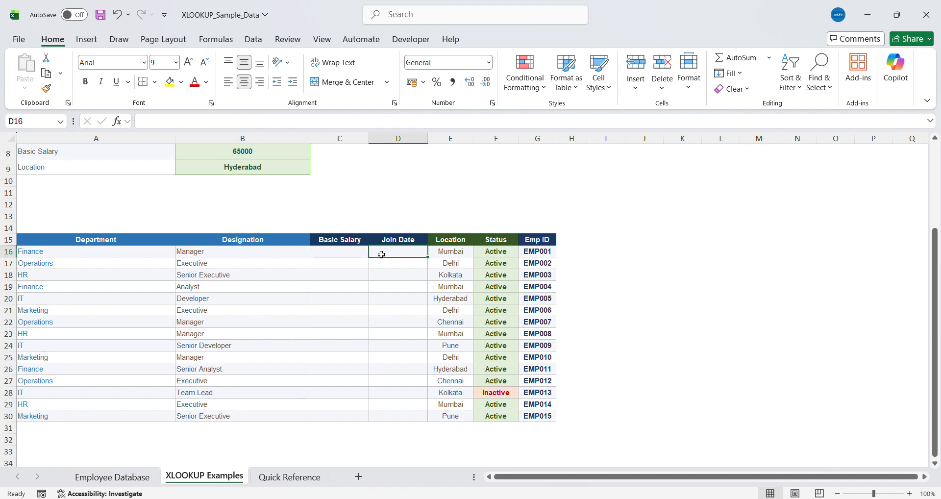
{"action": "left_click", "coordinate": [539, 250]}
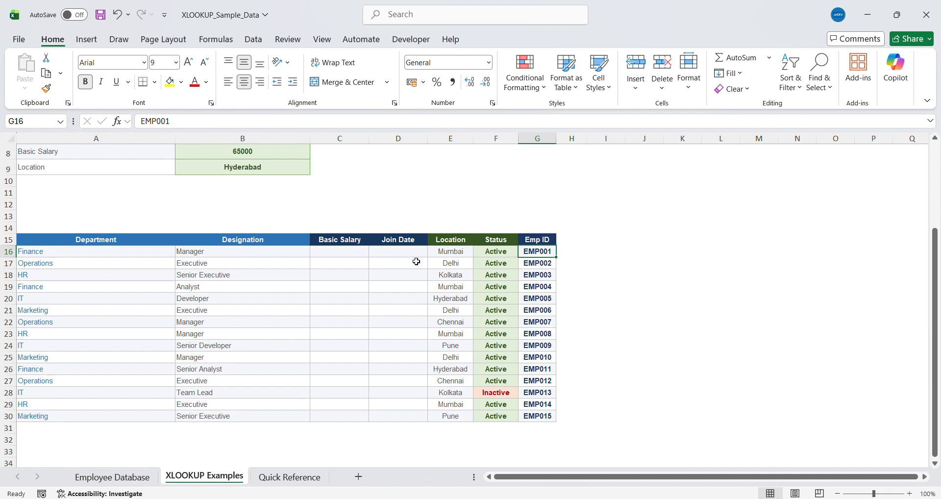
Start a VLOOKUP formula in the first Basic Salary cell C16 with employee ID cell G16 as the lookup value
{"action": "left_click", "coordinate": [343, 250]}
{"action": "type", "text": "="}
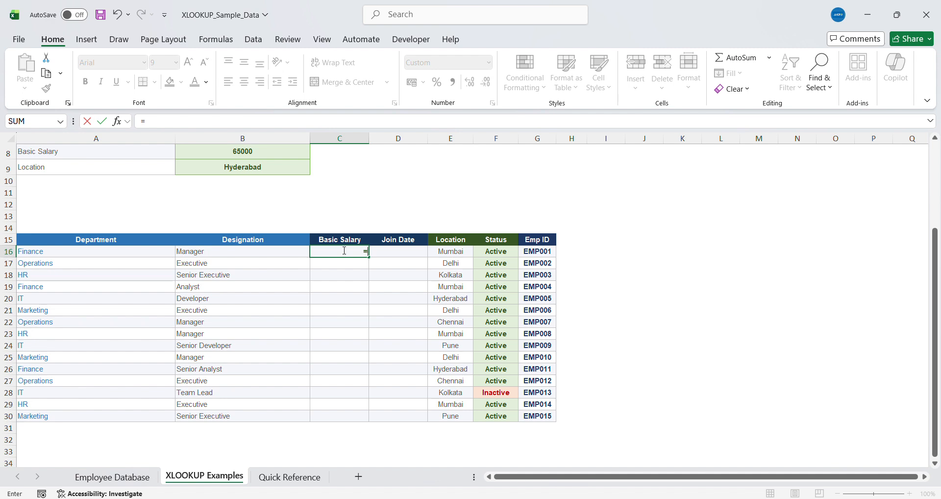
{"action": "type", "text": "vl"}
{"action": "key", "text": "Tab"}
{"action": "key", "text": "Right"}
{"action": "key", "text": "Right"}
{"action": "key", "text": "Right"}
{"action": "key", "text": "Right"}
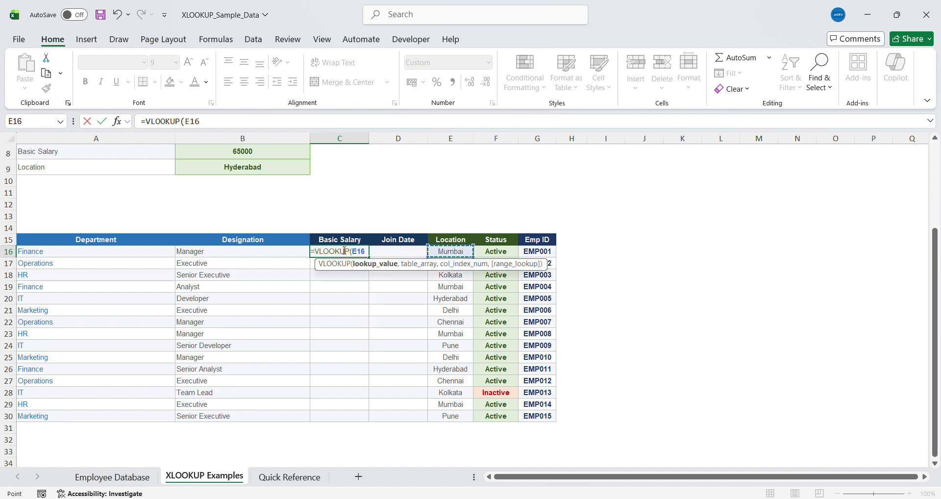
{"action": "type", "text": ","}
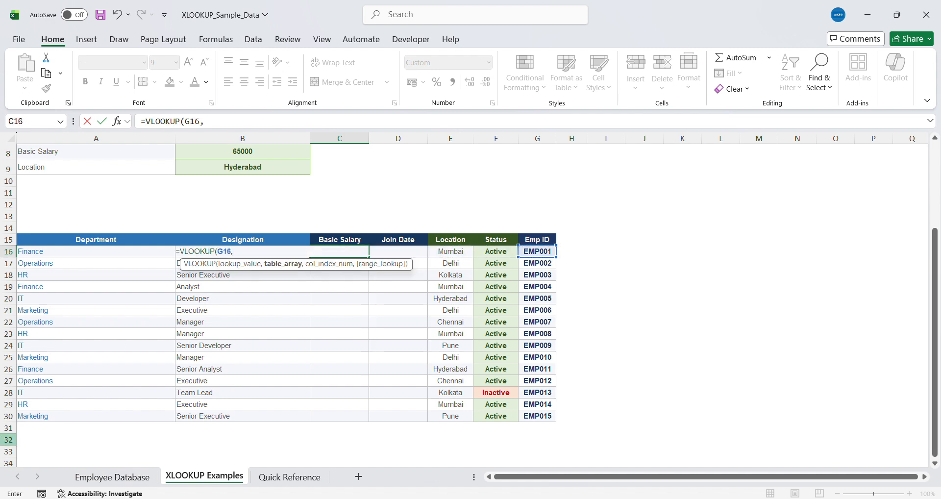
Complete the VLOOKUP with absolute table array 'Employee Database'!$A$6:$E$20, column index 5 and range lookup 0
{"action": "left_click", "coordinate": [131, 484]}
{"action": "left_click", "coordinate": [33, 221]}
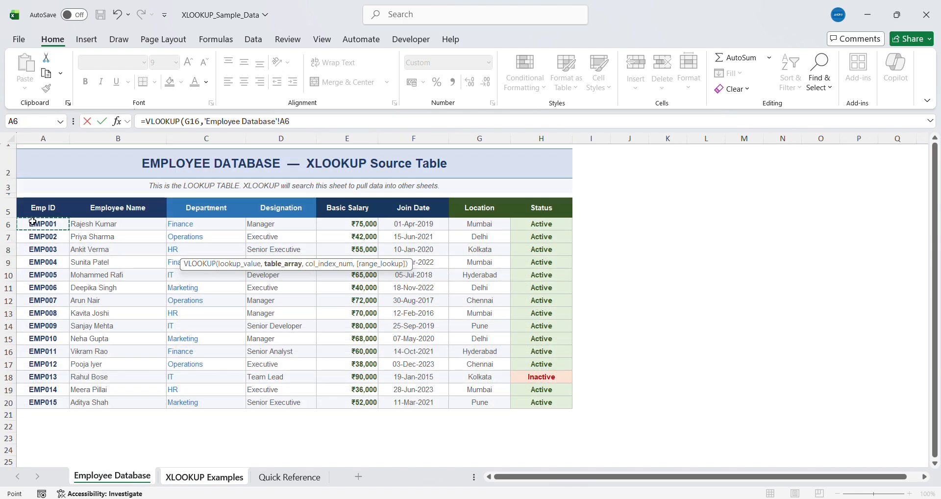
{"action": "key", "text": "shift+Right"}
{"action": "key", "text": "shift+Right"}
{"action": "key", "text": "shift+Right"}
{"action": "key", "text": "shift+Right"}
{"action": "key", "text": "ctrl+shift+Down"}
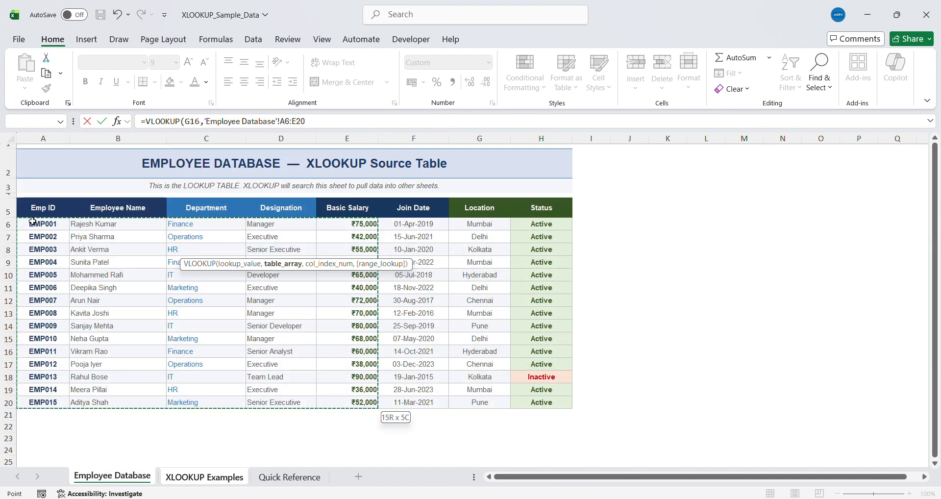
{"action": "key", "text": "F4"}
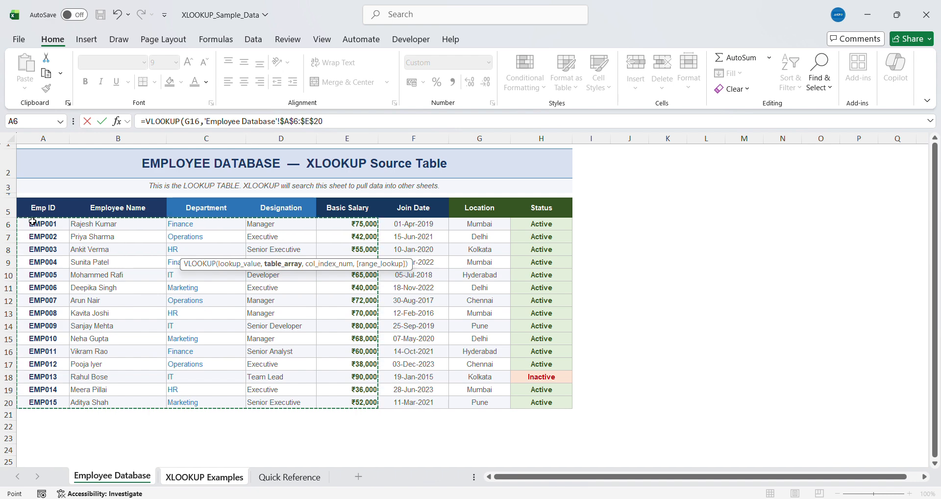
{"action": "type", "text": ",5,0"}
{"action": "key", "text": "Return"}
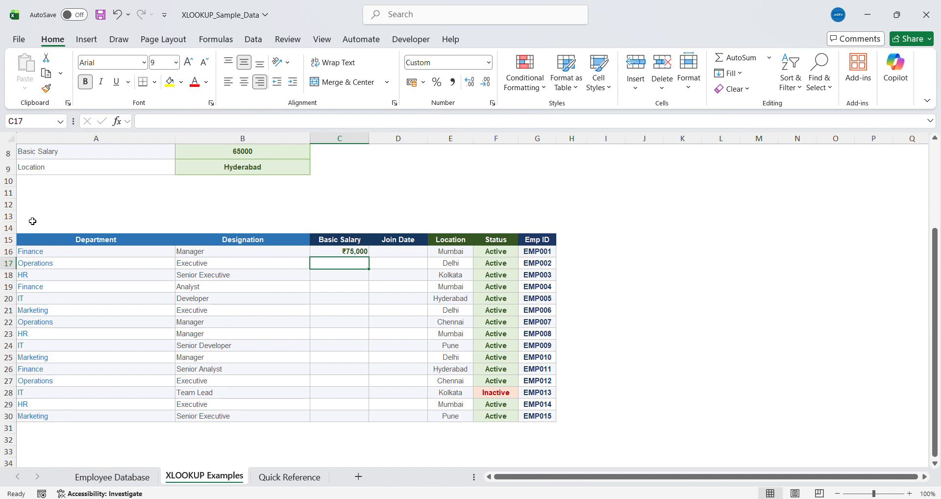
Review the Employee Database sheet and clear the VLOOKUP formula from C16 on the XLOOKUP Examples sheet
{"action": "key", "text": "Up"}
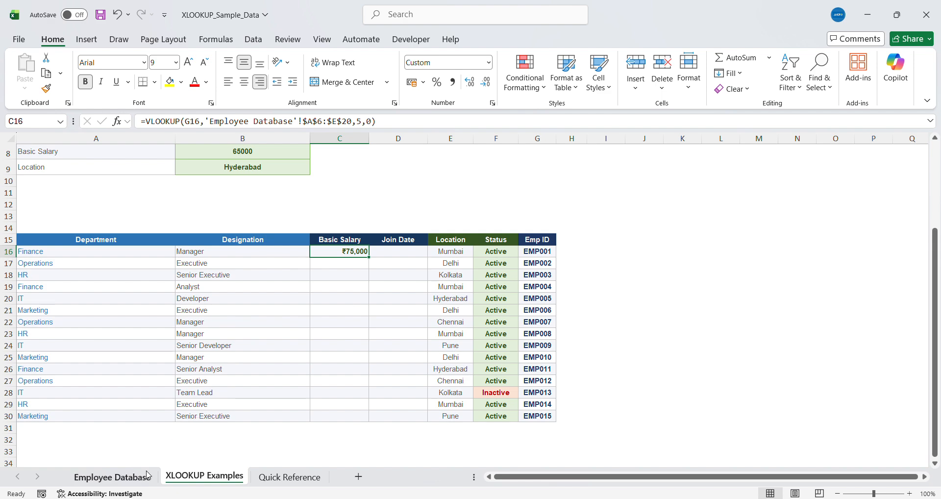
{"action": "left_click", "coordinate": [123, 483]}
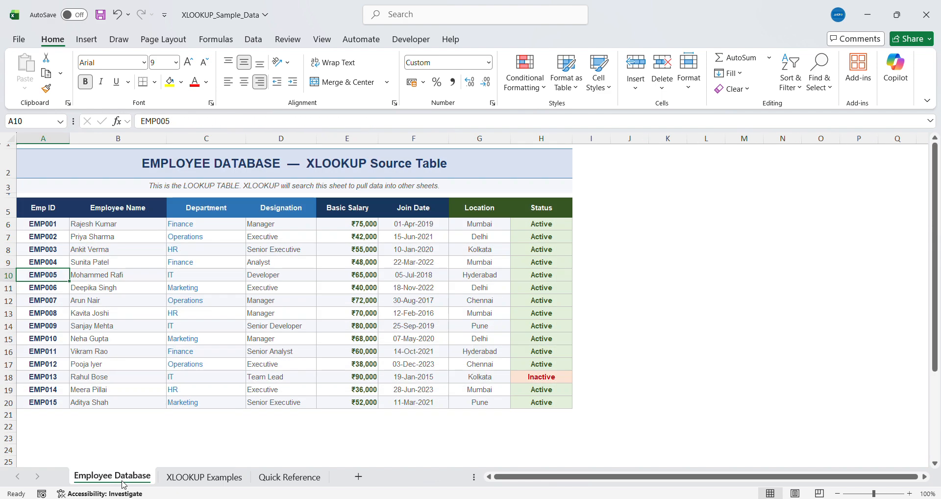
{"action": "left_click", "coordinate": [228, 480]}
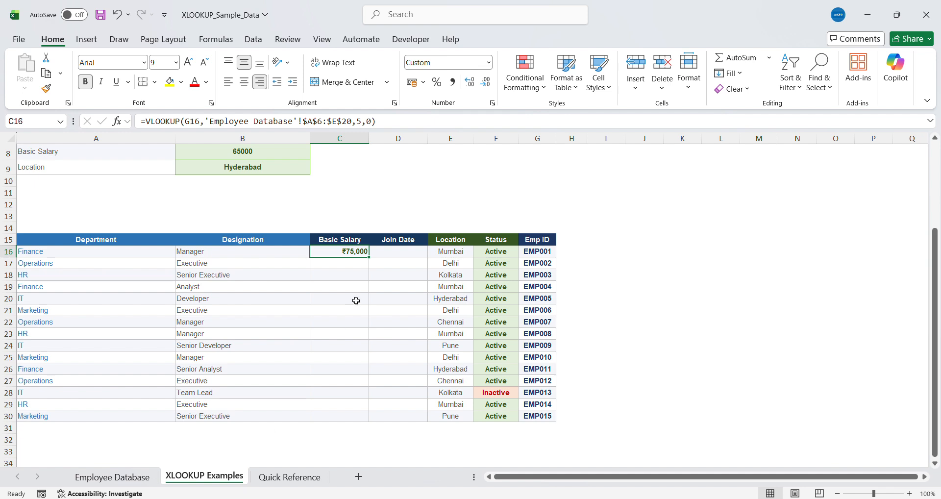
{"action": "key", "text": "Delete"}
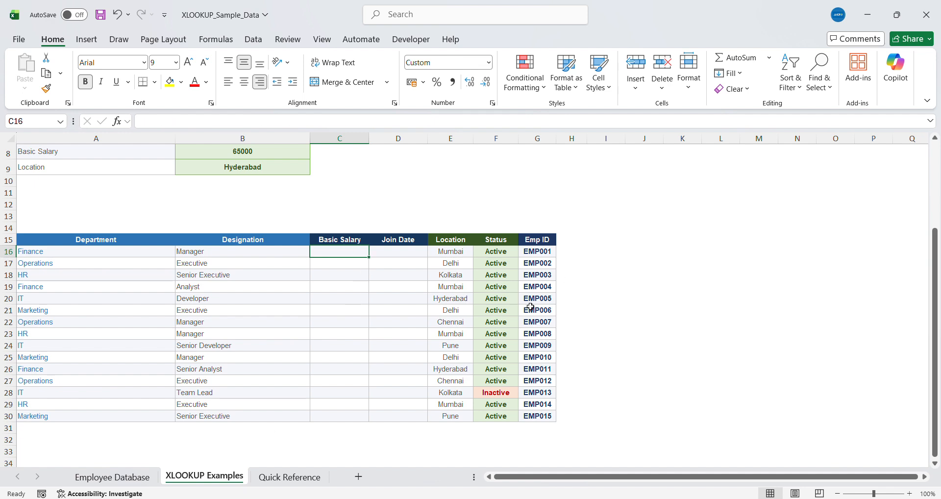
{"action": "left_click", "coordinate": [352, 308]}
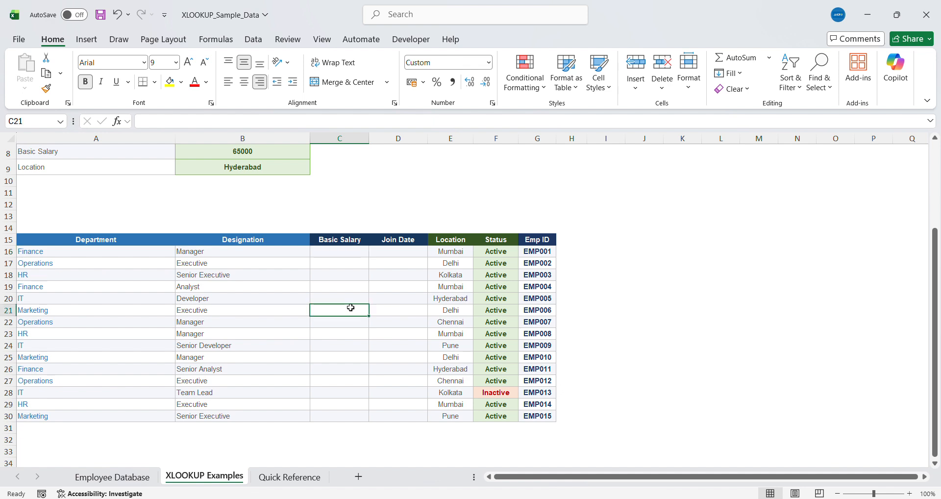
Start an XLOOKUP formula in the first Basic Salary cell C16 with G16 as the lookup value
{"action": "left_click", "coordinate": [333, 250]}
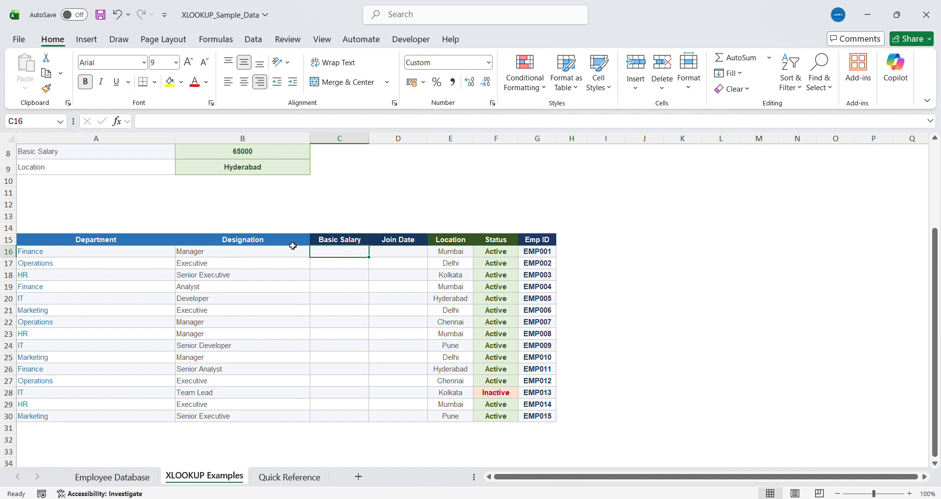
{"action": "type", "text": "=xl"}
{"action": "key", "text": "Tab"}
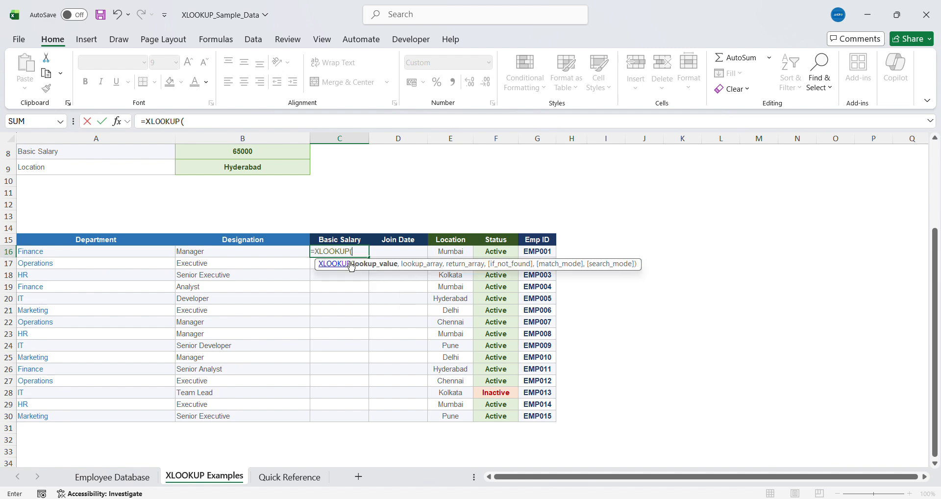
{"action": "key", "text": "Right"}
{"action": "key", "text": "Right"}
{"action": "key", "text": "Right"}
{"action": "key", "text": "Right"}
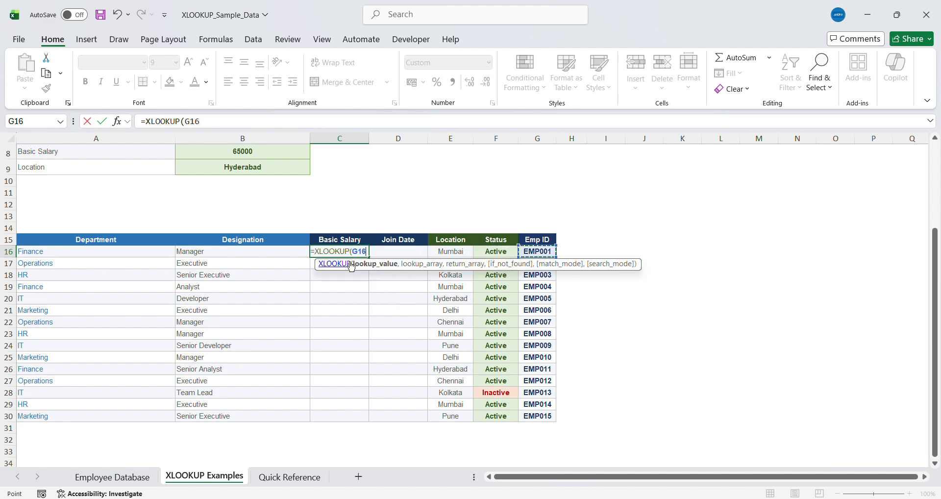
{"action": "type", "text": ","}
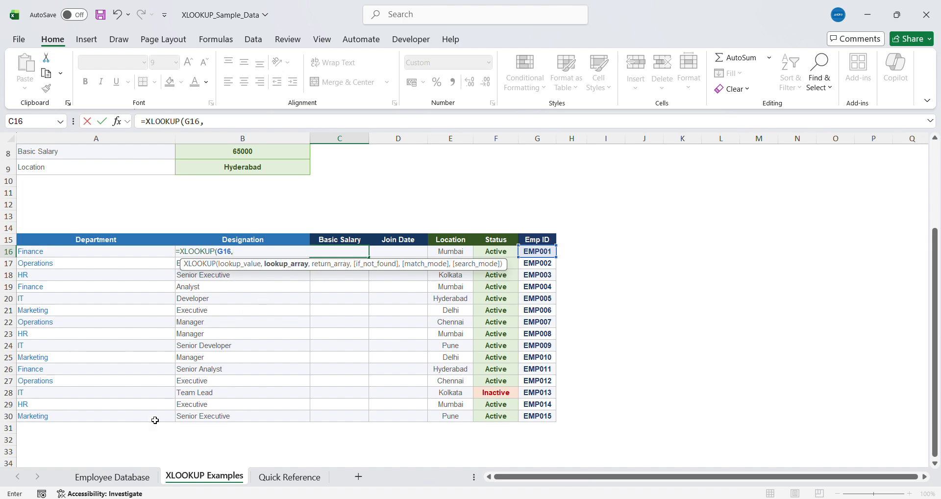
Set the Basic Salary formula's lookup array to the employee IDs in 'Employee Database'!$A$6:$A$20 as an absolute reference
{"action": "left_click", "coordinate": [112, 476]}
{"action": "left_click", "coordinate": [51, 225]}
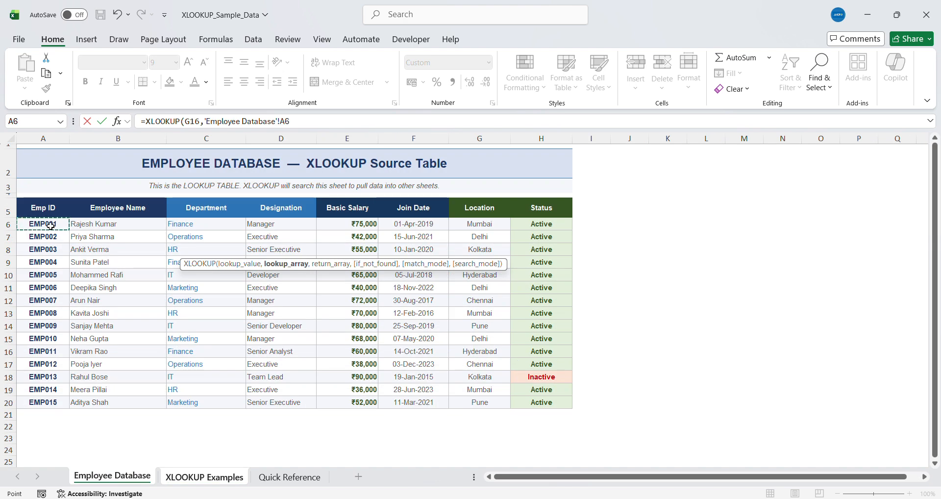
{"action": "key", "text": "ctrl+shift+Down"}
{"action": "key", "text": "F4"}
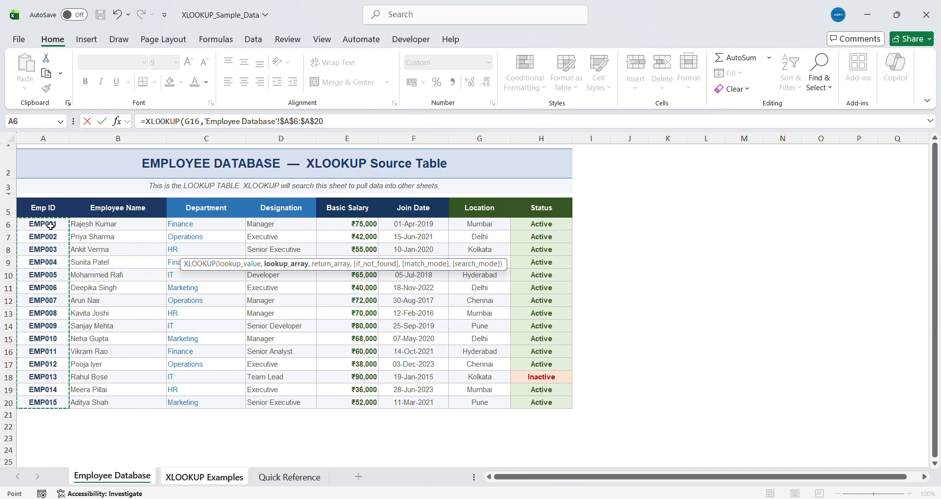
{"action": "type", "text": ","}
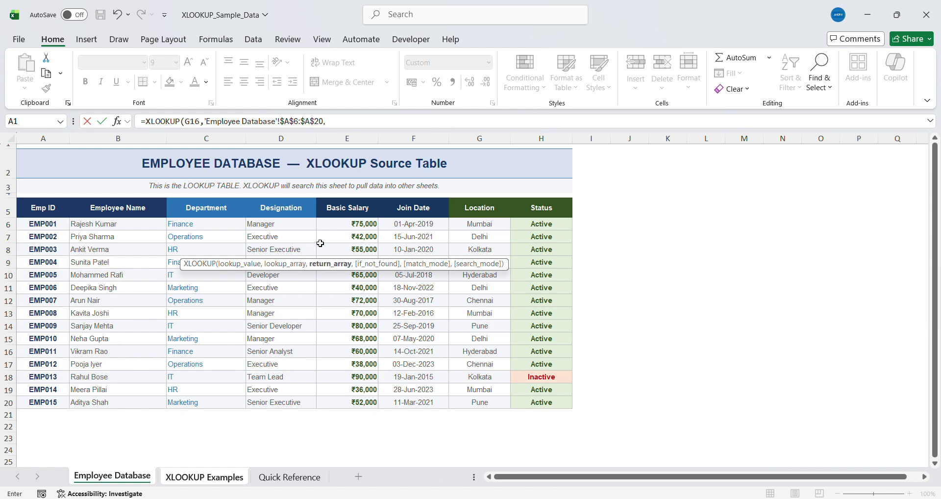
Set C16's return array to the salaries in 'Employee Database'!$E$6:$E$20 as an absolute reference and enter the formula
{"action": "left_click", "coordinate": [364, 226]}
{"action": "key", "text": "ctrl+shift+Down"}
{"action": "key", "text": "F4"}
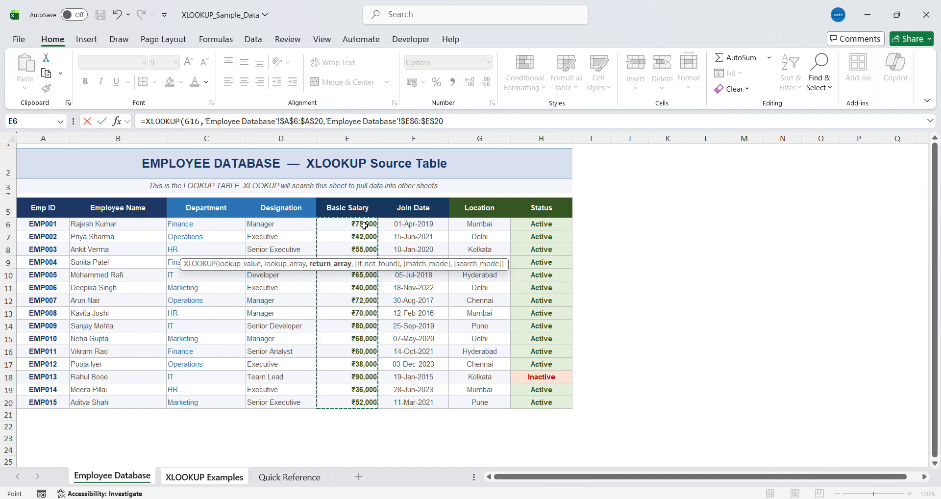
{"action": "key", "text": "Return"}
{"action": "key", "text": "Up"}
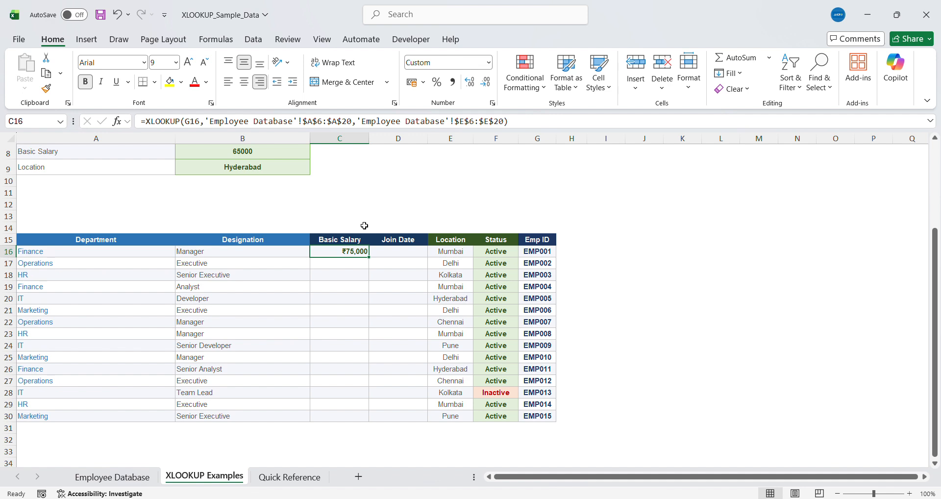
Copy the Basic Salary formula from C16 into the remaining rows C17:C30
{"action": "key", "text": "ctrl+c"}
{"action": "key", "text": "Down"}
{"action": "key", "text": "shift+Down"}
{"action": "key", "text": "shift+Down"}
{"action": "key", "text": "shift+Down"}
{"action": "key", "text": "shift+Down"}
{"action": "key", "text": "shift+Down"}
{"action": "key", "text": "shift+Down"}
{"action": "key", "text": "shift+Down"}
{"action": "key", "text": "shift+Down"}
{"action": "key", "text": "shift+Down"}
{"action": "key", "text": "shift+Down"}
{"action": "key", "text": "shift+Down"}
{"action": "key", "text": "shift+Down"}
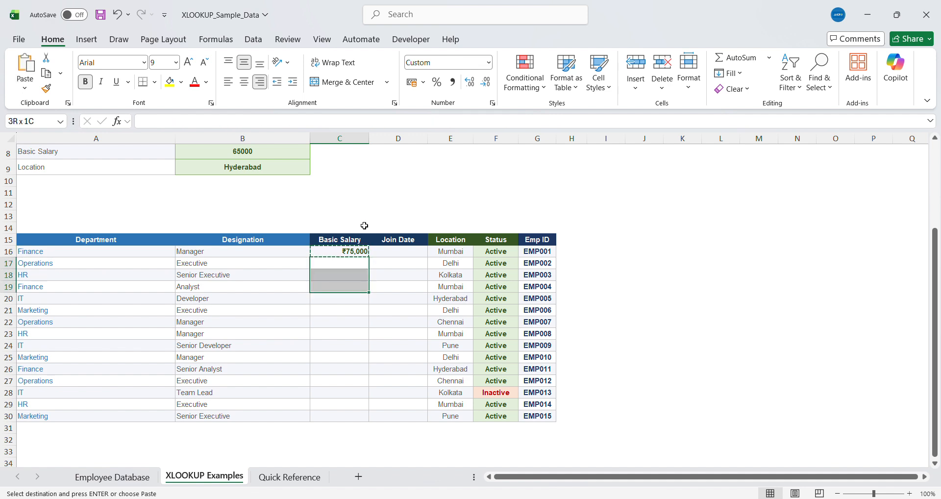
{"action": "key", "text": "shift+Down"}
{"action": "key", "text": "ctrl+v"}
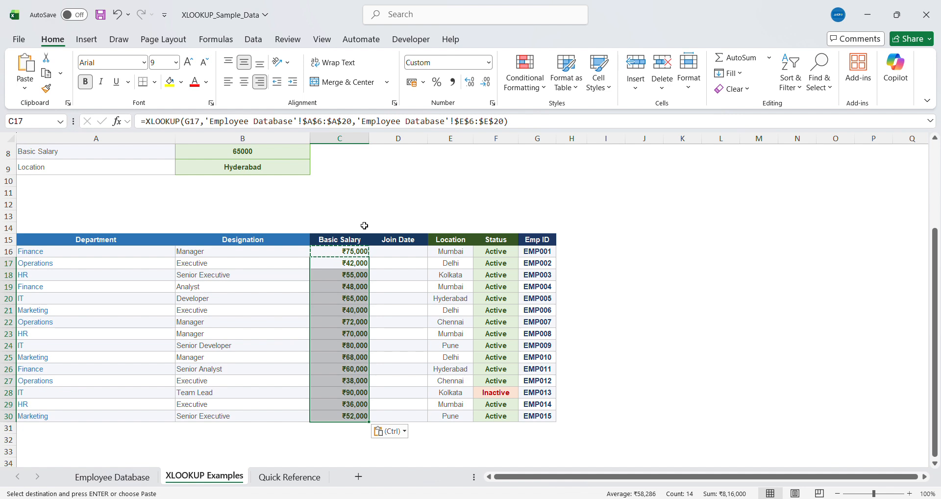
{"action": "key", "text": "Escape"}
Start an XLOOKUP formula in the first Join Date cell D16 with G16 as the lookup value
{"action": "key", "text": "Right"}
{"action": "key", "text": "Up"}
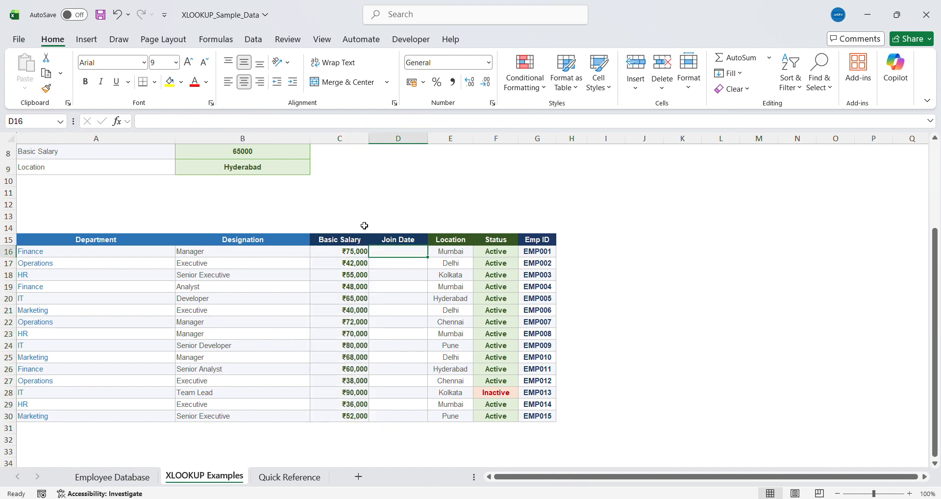
{"action": "type", "text": "=XLOOKUP("}
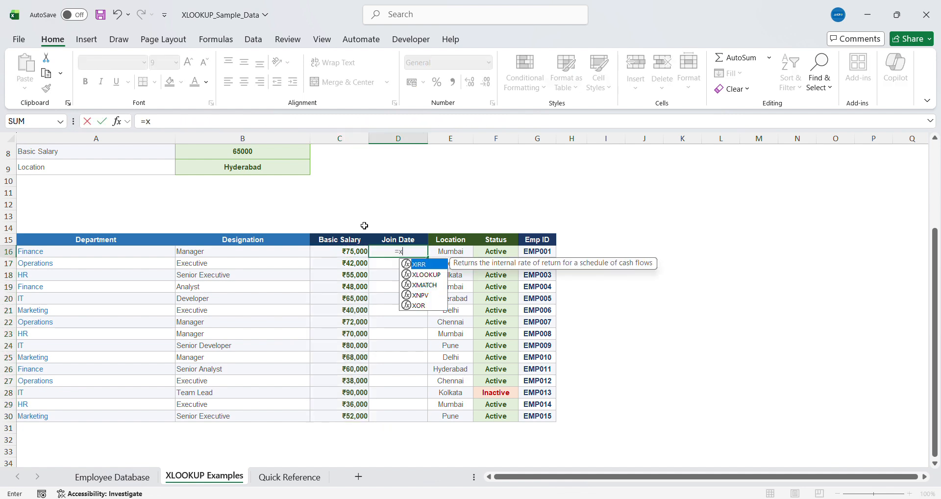
{"action": "key", "text": "Right"}
{"action": "key", "text": "Right"}
{"action": "key", "text": "Right"}
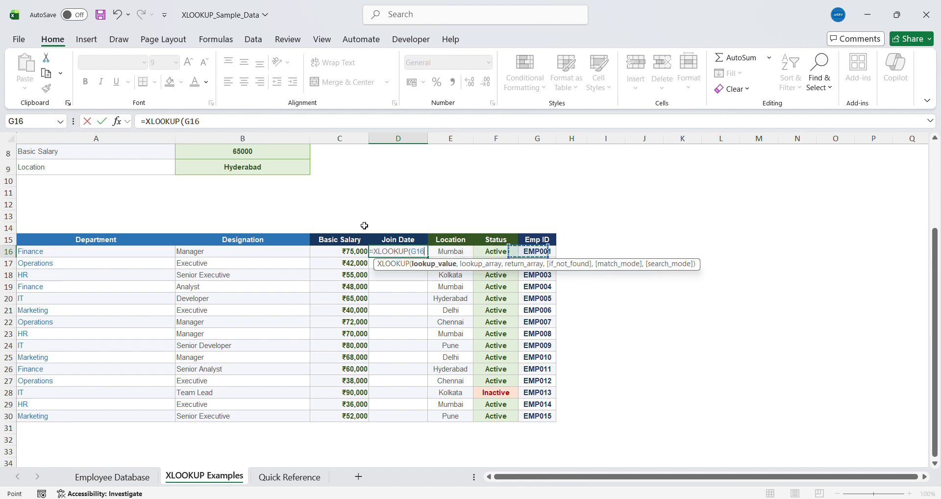
{"action": "type", "text": ","}
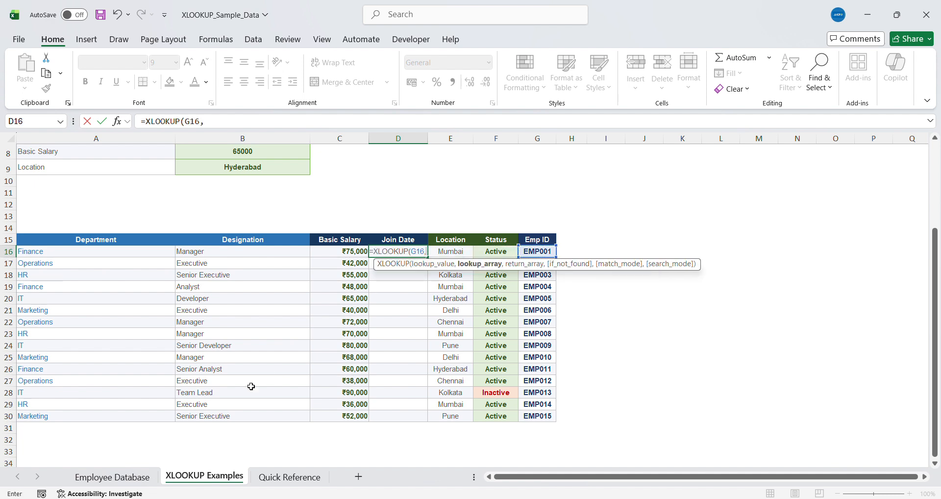
Set the Join Date formula's lookup array to the employee IDs in 'Employee Database'!$A$6:$A$20 as an absolute reference
{"action": "left_click", "coordinate": [126, 478]}
{"action": "left_click", "coordinate": [47, 220]}
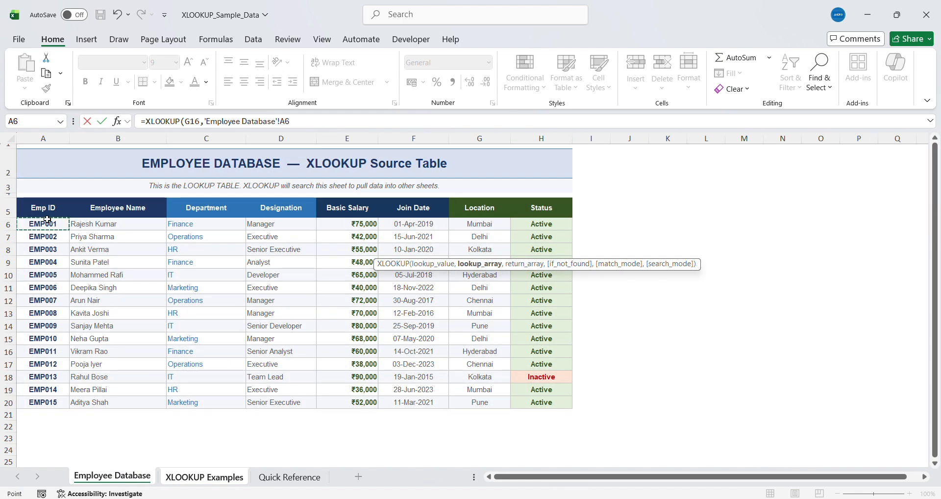
{"action": "key", "text": "ctrl+shift+Down"}
{"action": "key", "text": "F4"}
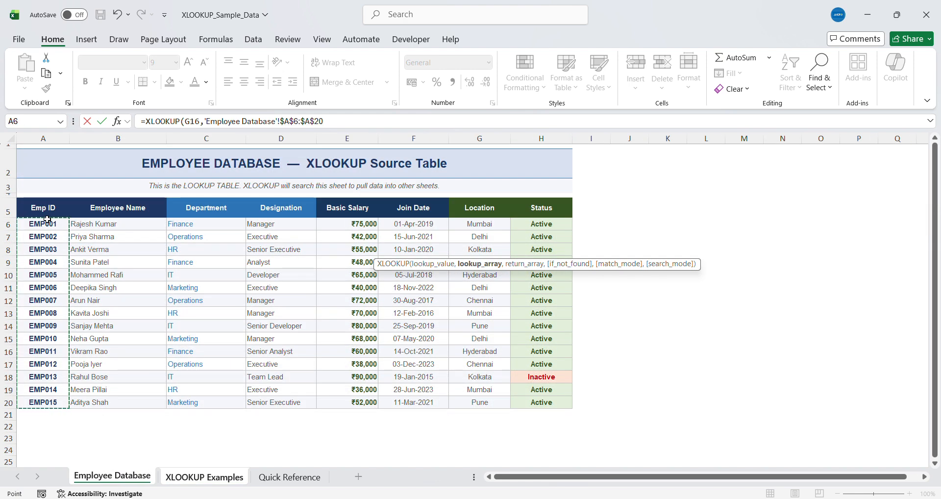
Set D16's return array to the join dates in 'Employee Database'!$F$6:$F$20 as an absolute reference and enter the formula
{"action": "type", "text": ","}
{"action": "left_click", "coordinate": [409, 227]}
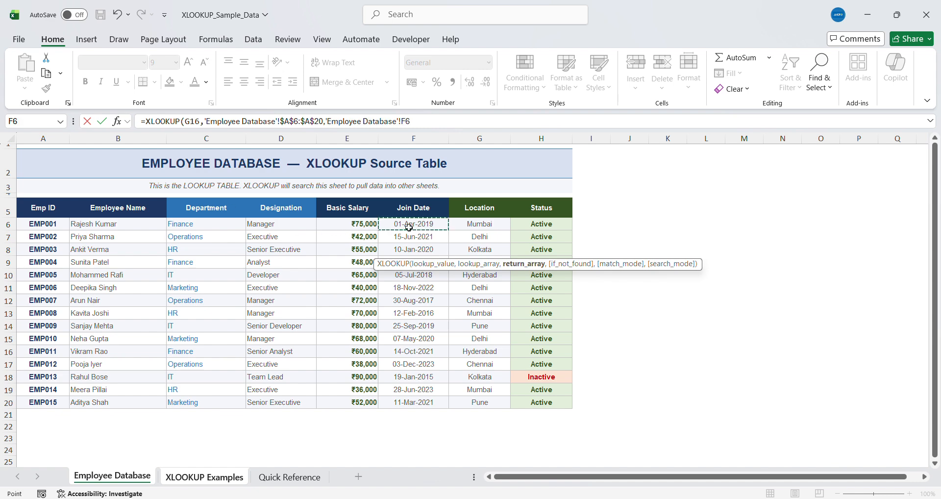
{"action": "key", "text": "ctrl+shift+Down"}
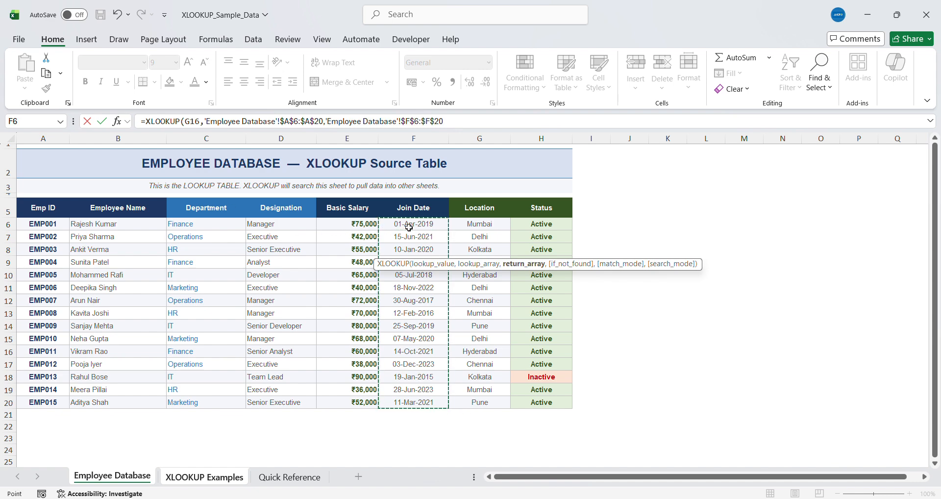
{"action": "key", "text": "Return"}
Copy the Join Date formula from D16 into the remaining rows D17:D30
{"action": "key", "text": "Up"}
{"action": "key", "text": "ctrl+c"}
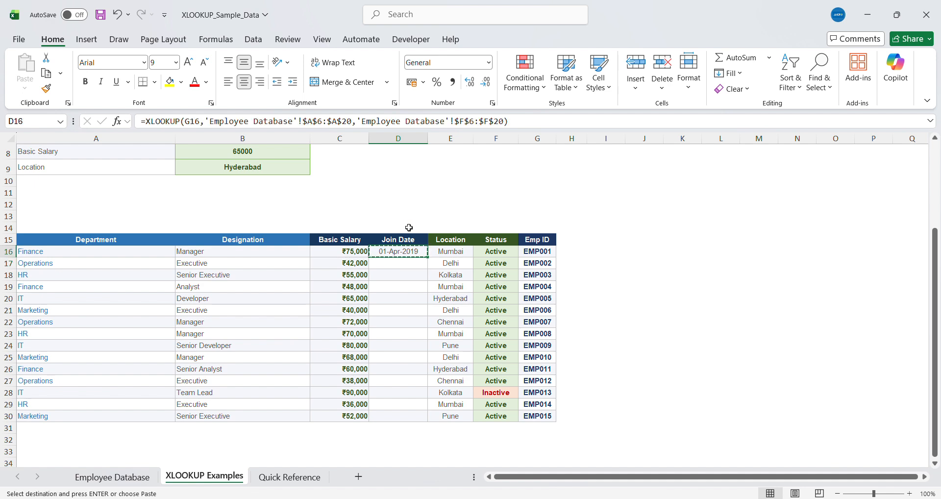
{"action": "key", "text": "Left"}
{"action": "key", "text": "ctrl+Down"}
{"action": "key", "text": "Right"}
{"action": "key", "text": "ctrl+shift+Up"}
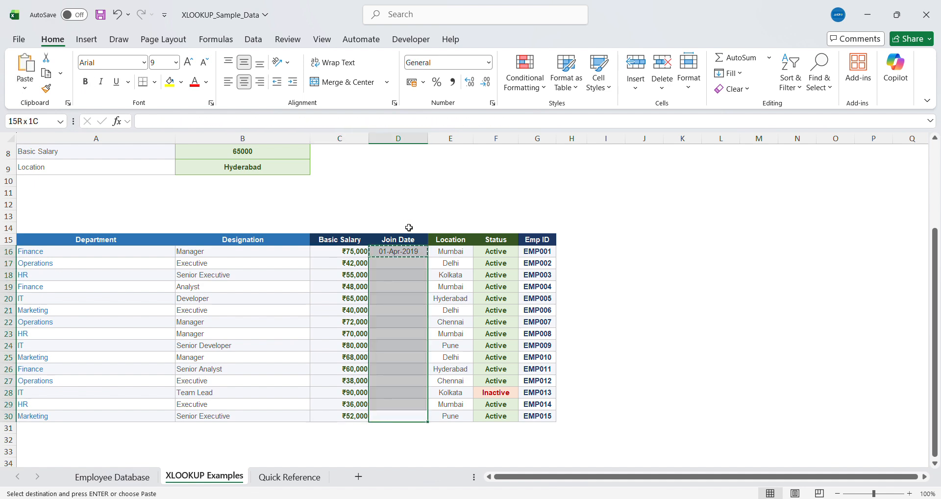
{"action": "key", "text": "ctrl+v"}
{"action": "key", "text": "Escape"}
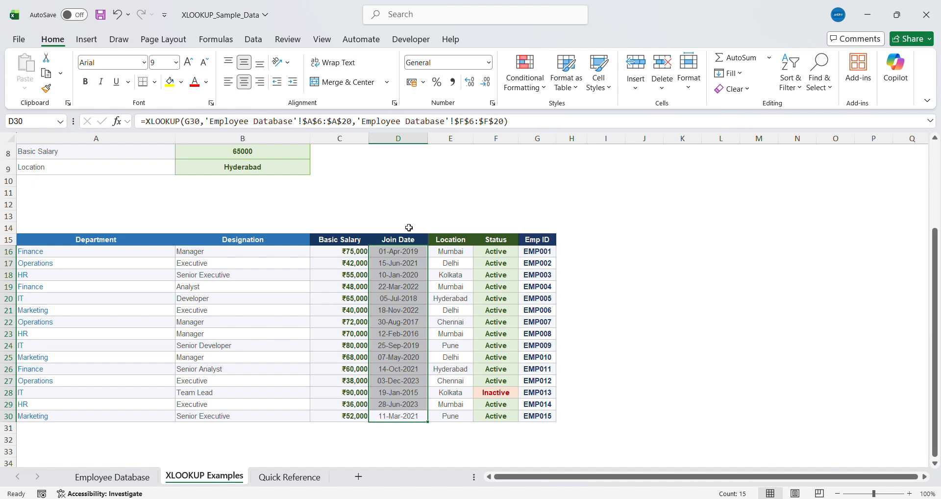
Review the second table against the Example 1 lookup results and return to the Employee Database sheet
{"action": "left_click", "coordinate": [239, 298]}
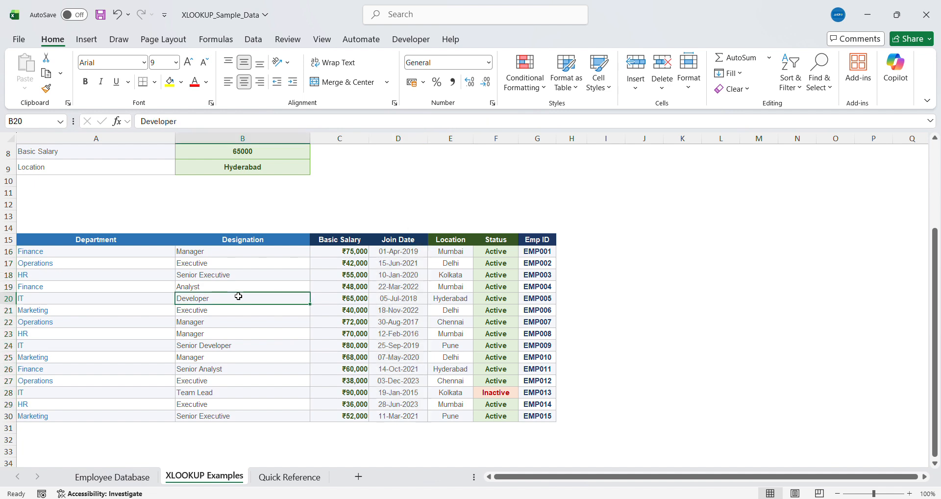
{"action": "scroll", "coordinate": [238, 296], "scroll_direction": "up", "scroll_amount": 3}
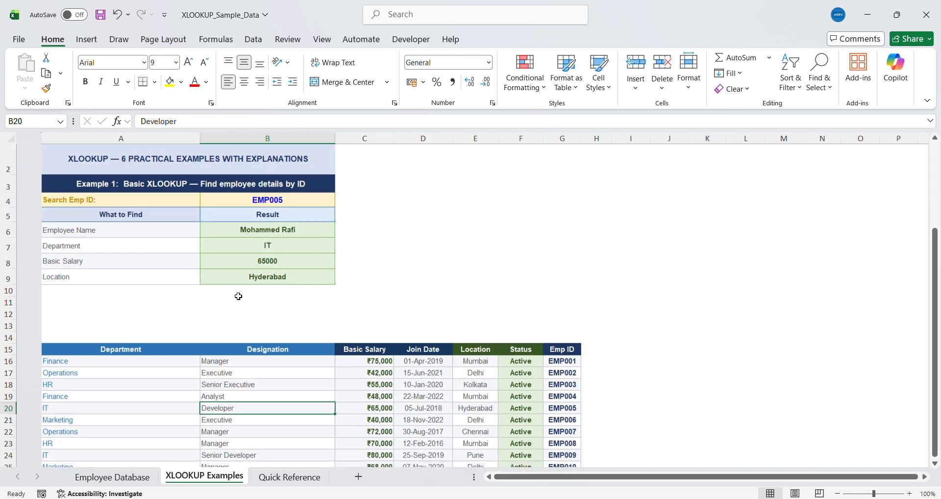
{"action": "left_click", "coordinate": [128, 366]}
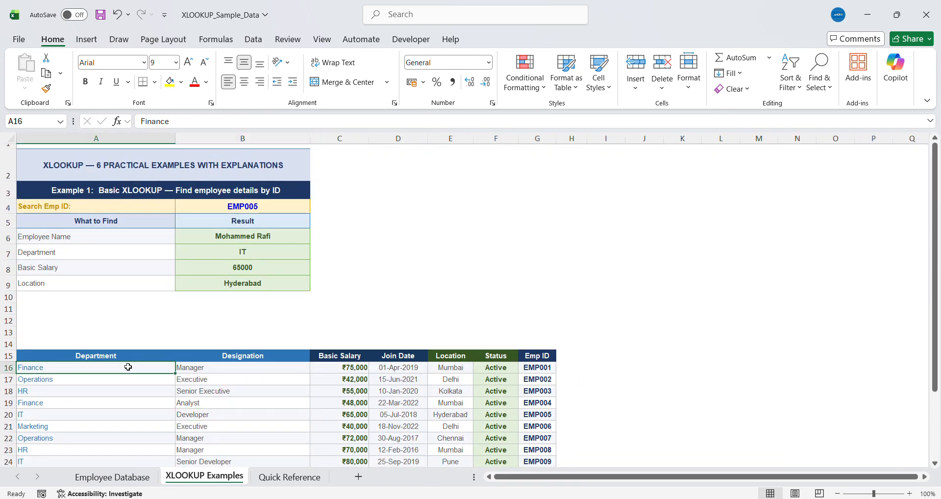
{"action": "scroll", "coordinate": [220, 286], "scroll_direction": "down", "scroll_amount": 5}
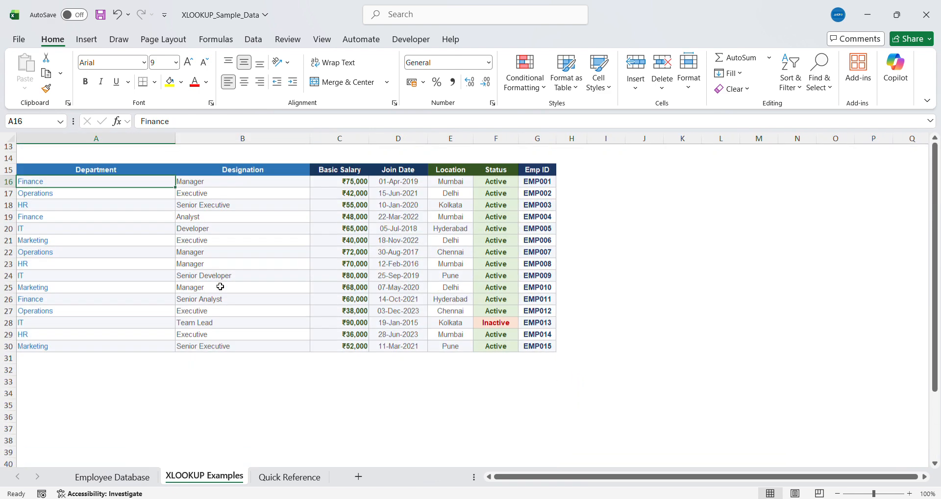
{"action": "scroll", "coordinate": [220, 287], "scroll_direction": "up", "scroll_amount": 4}
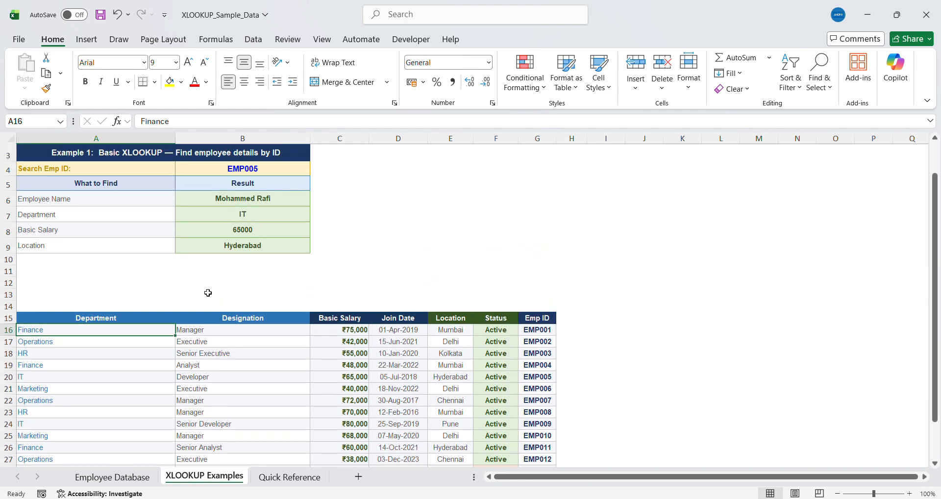
{"action": "left_click", "coordinate": [143, 371]}
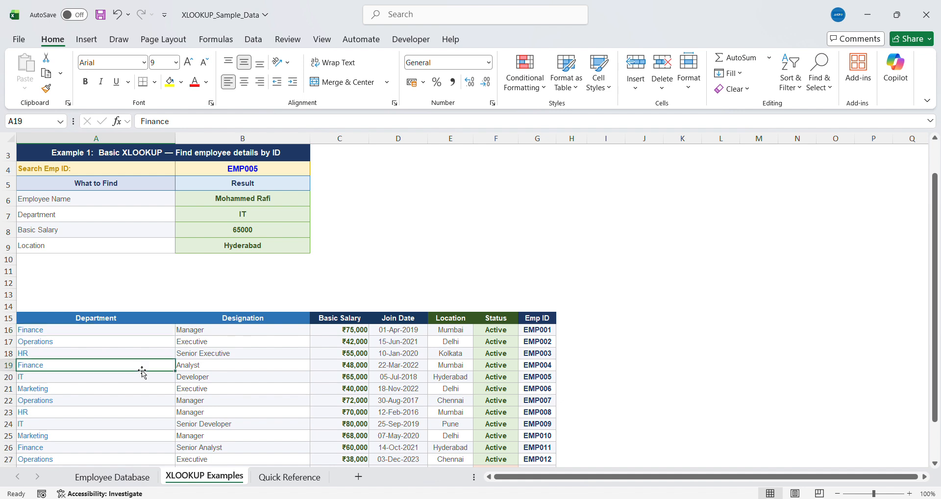
{"action": "left_click", "coordinate": [147, 273]}
{"action": "left_click", "coordinate": [112, 478]}
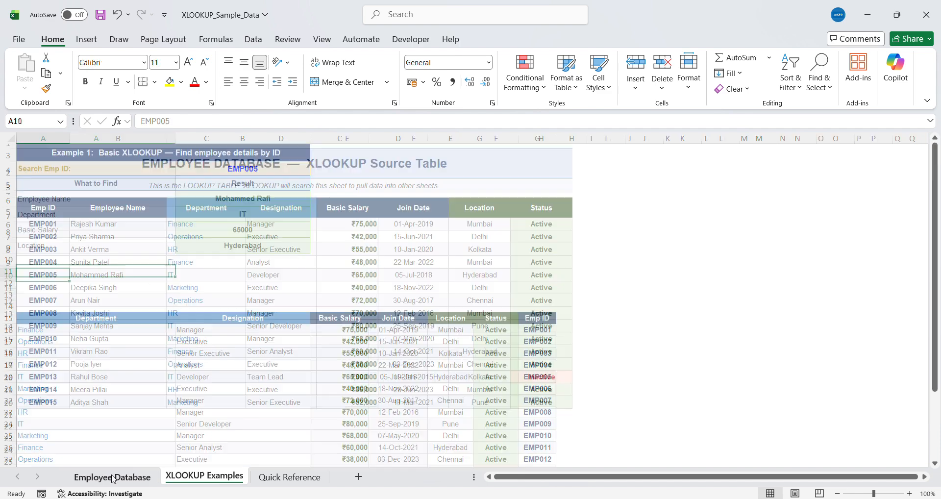